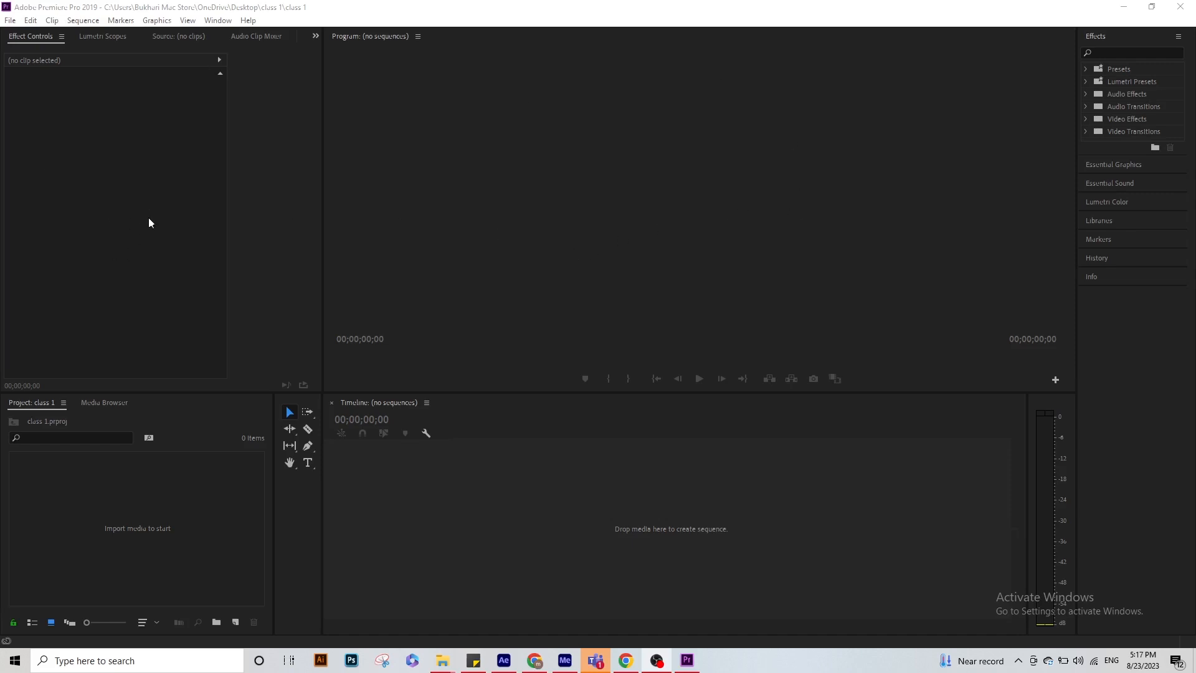
Start a new sequence with Custom editing mode and a timebase of 25.00 frames/second
right_click(123, 494)
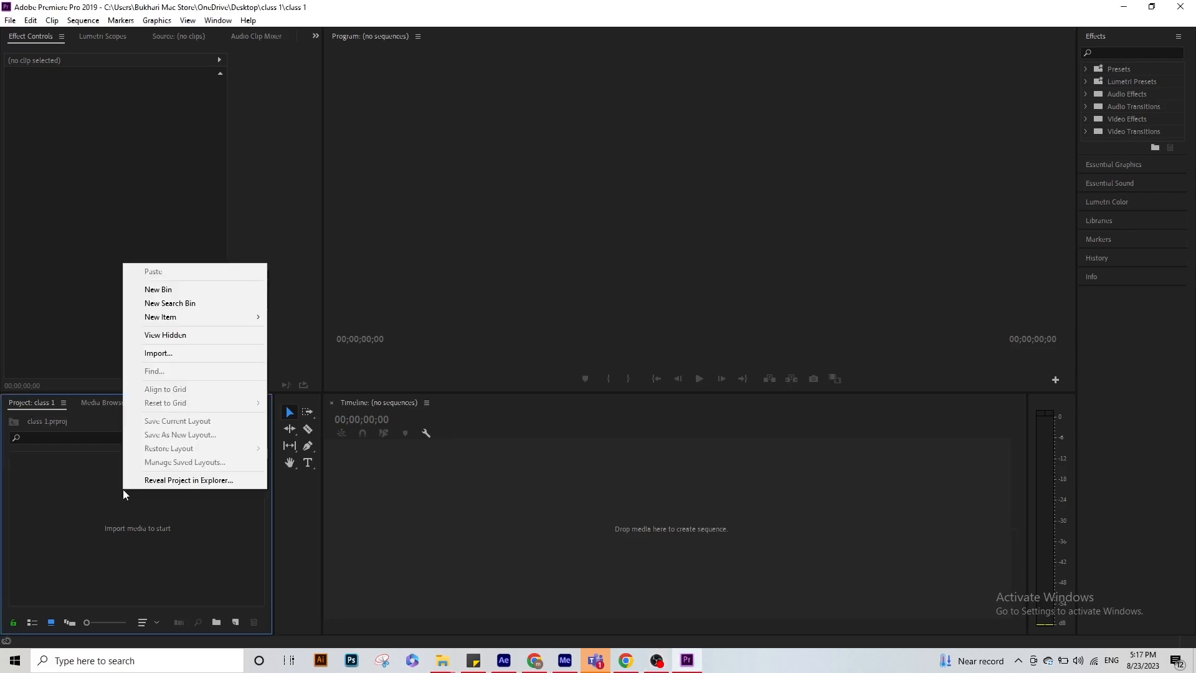
mouse_move(210, 319)
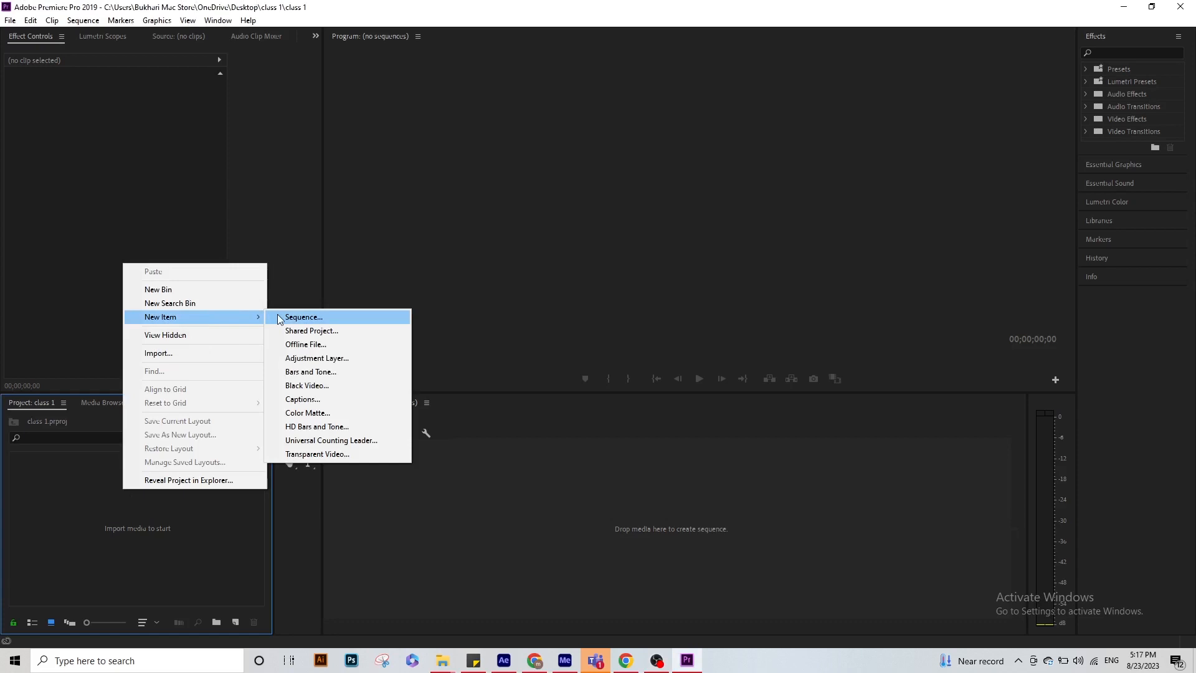
left_click(293, 317)
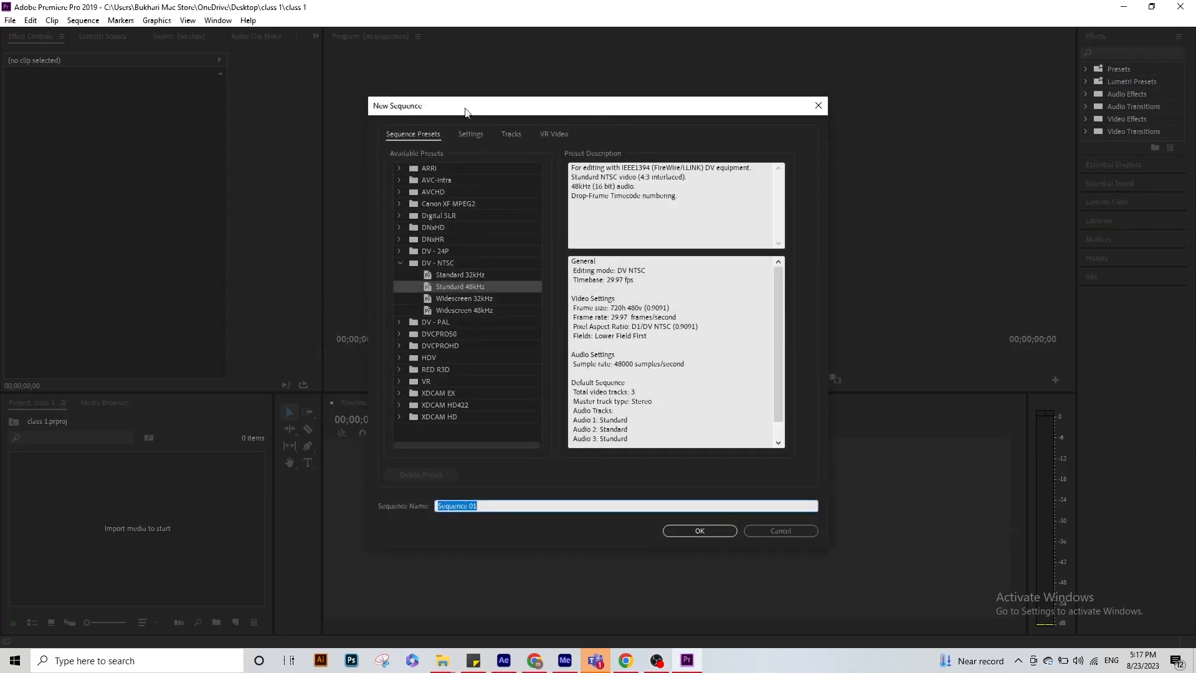
left_click(478, 133)
left_click(541, 153)
scroll(537, 191, "up", 5)
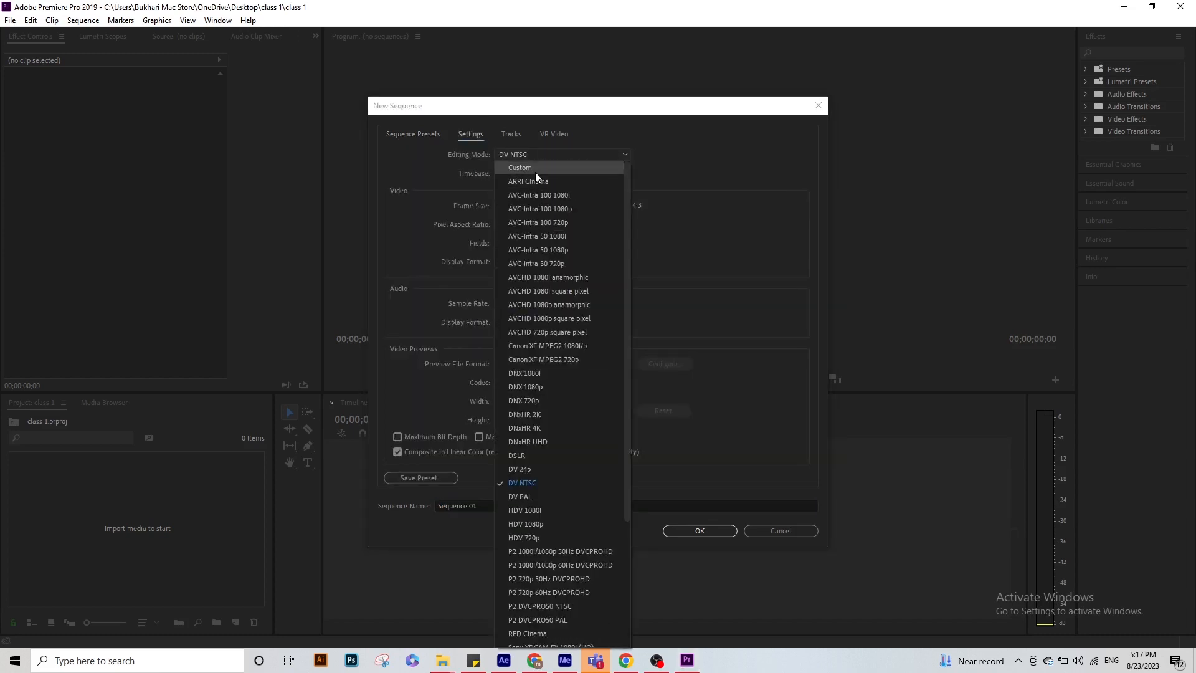
left_click(536, 172)
left_click(536, 172)
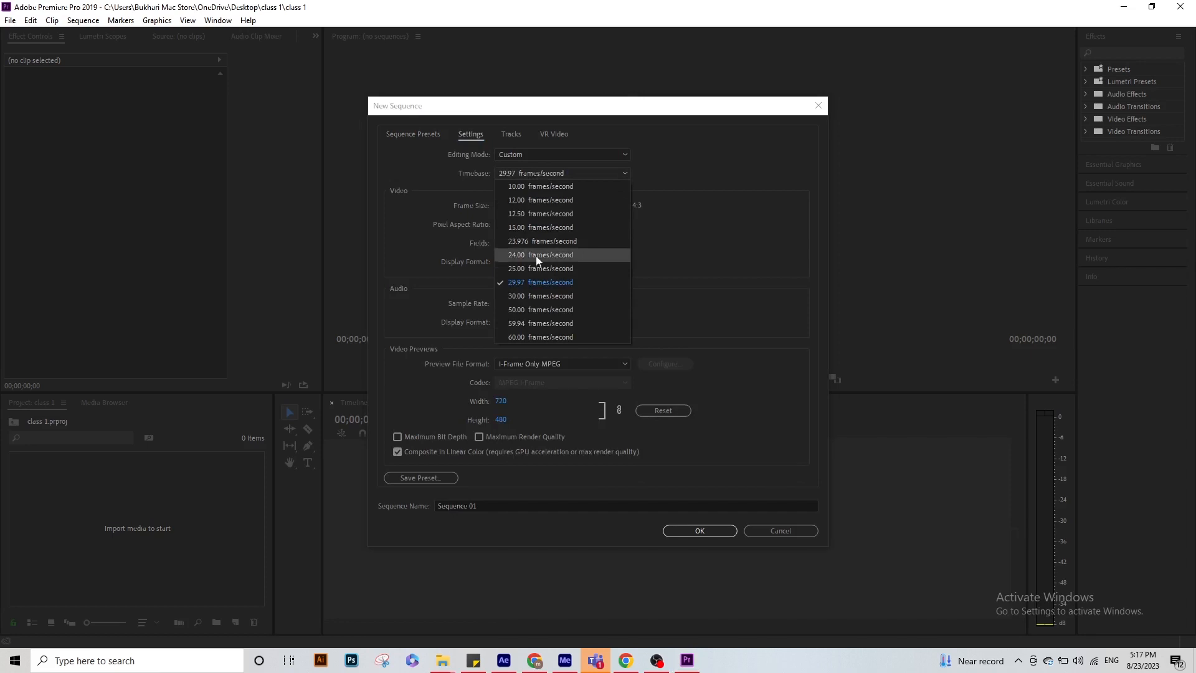
left_click(526, 271)
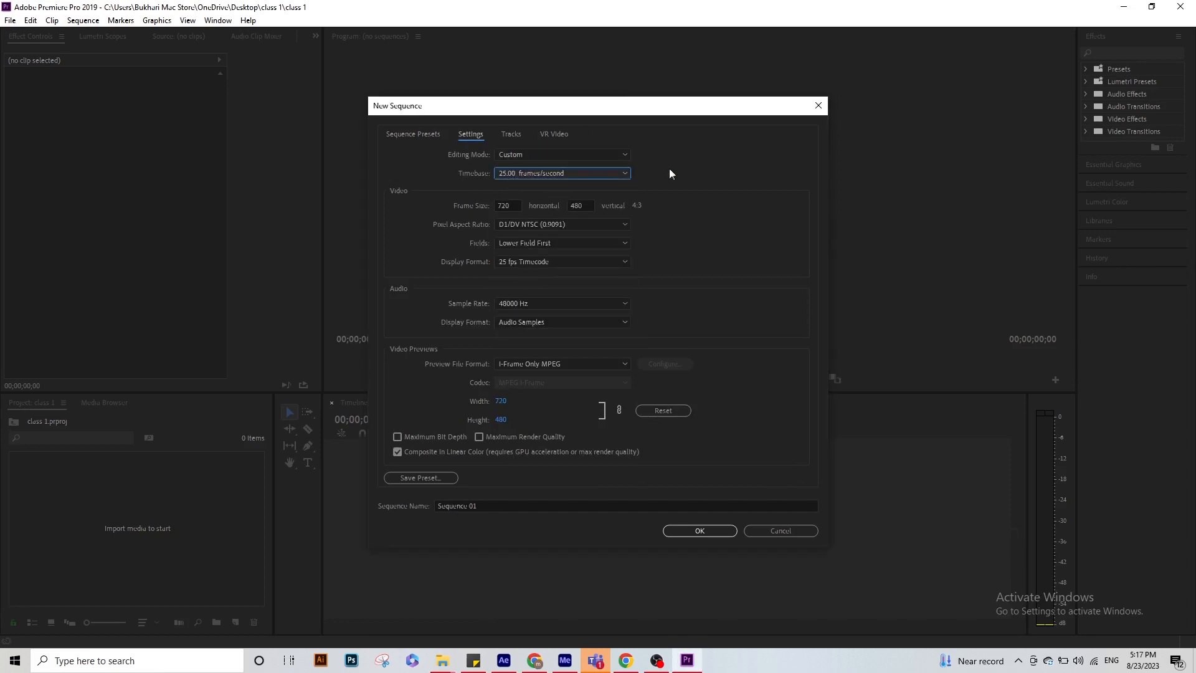
Set the sequence frame size to 1920 horizontal by 1080 vertical
left_click(516, 207)
type("191")
type("20")
key("Tab")
type("1080")
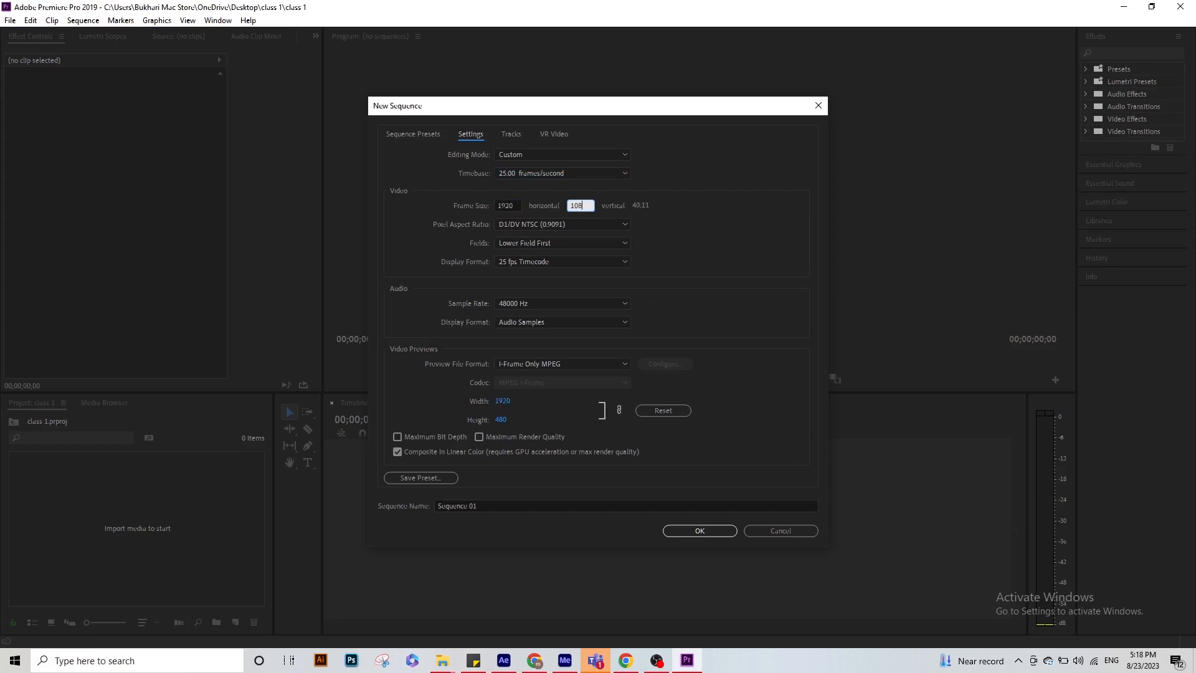
Name the sequence "Scale position rotation class" and create it
left_click(537, 508)
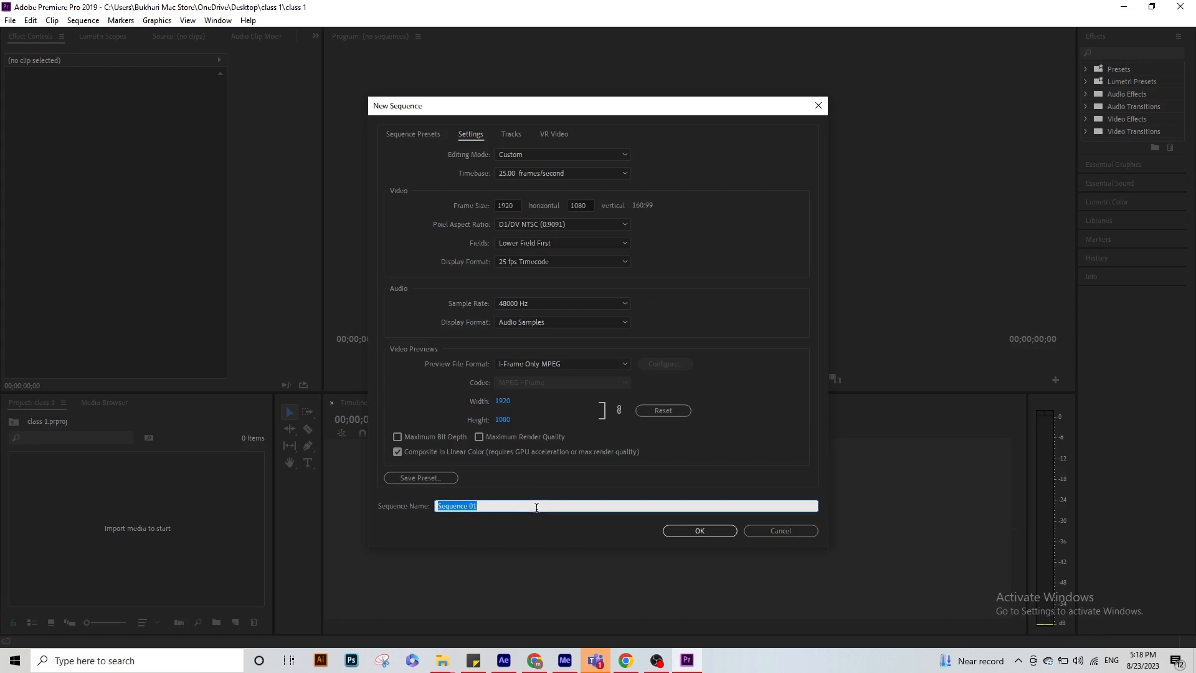
type("Scale")
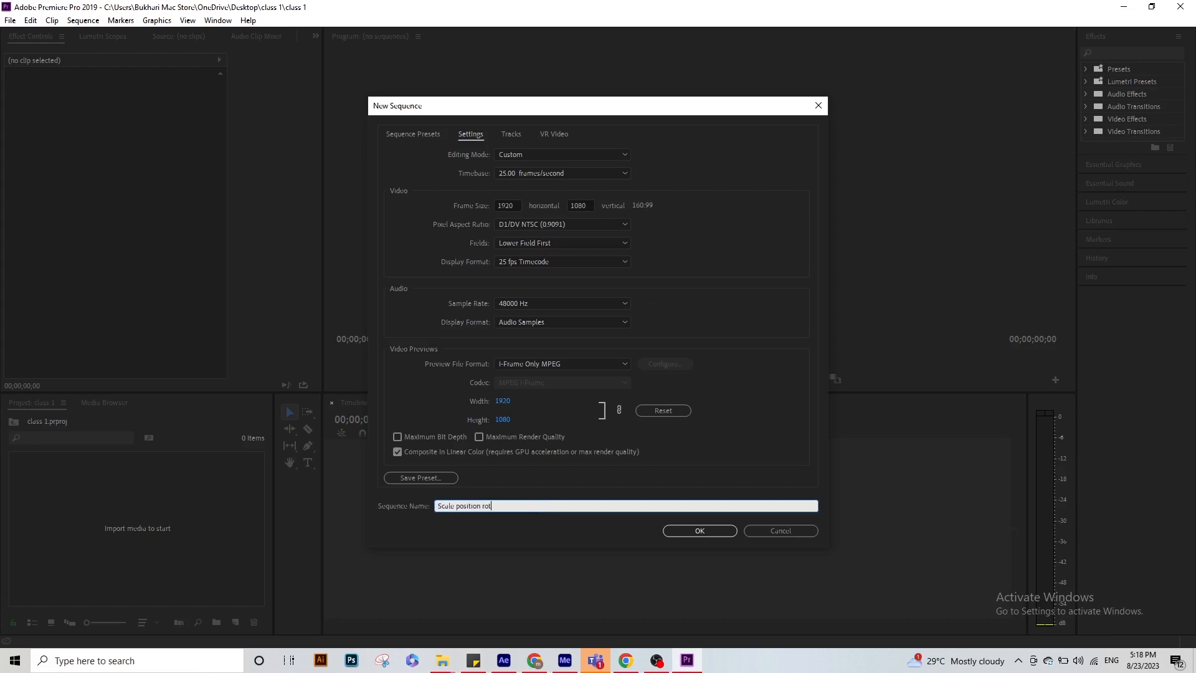
type("position rotation class")
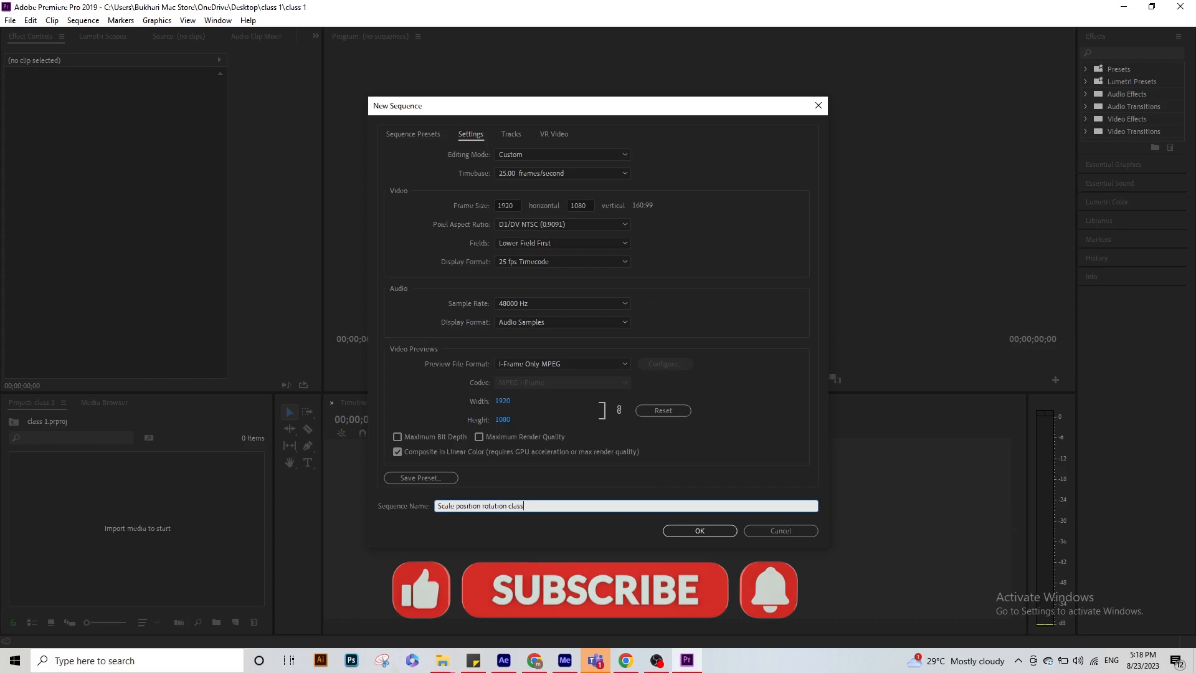
key("Return")
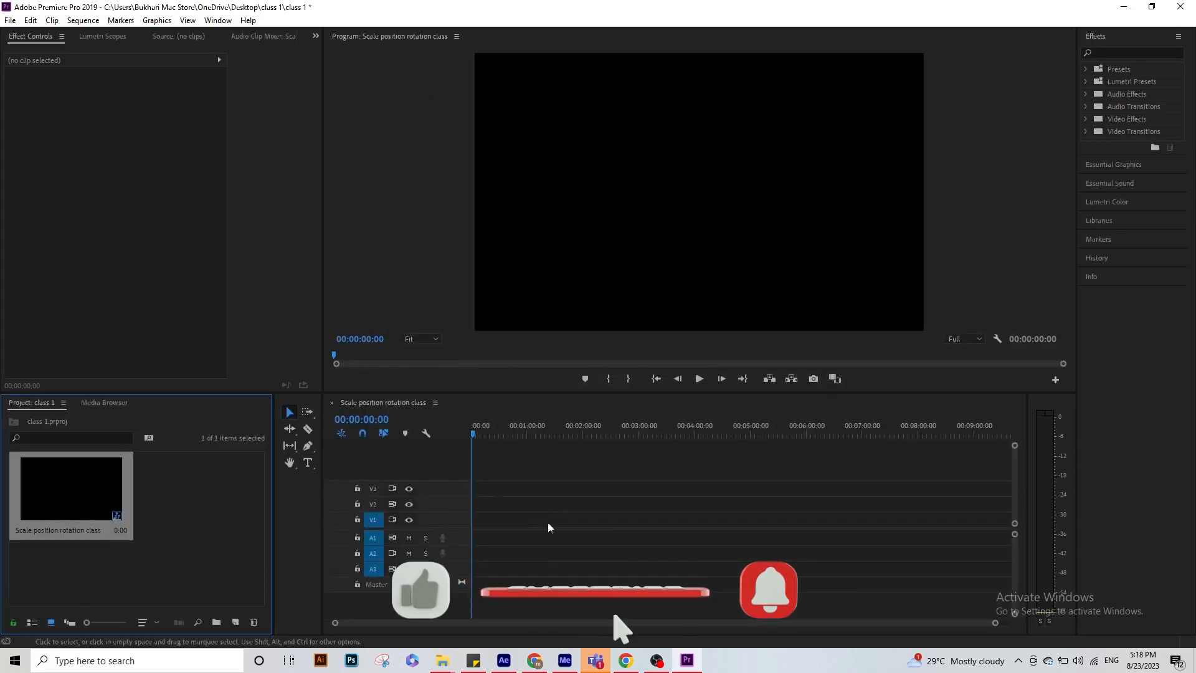
left_click_drag(521, 449, 628, 562)
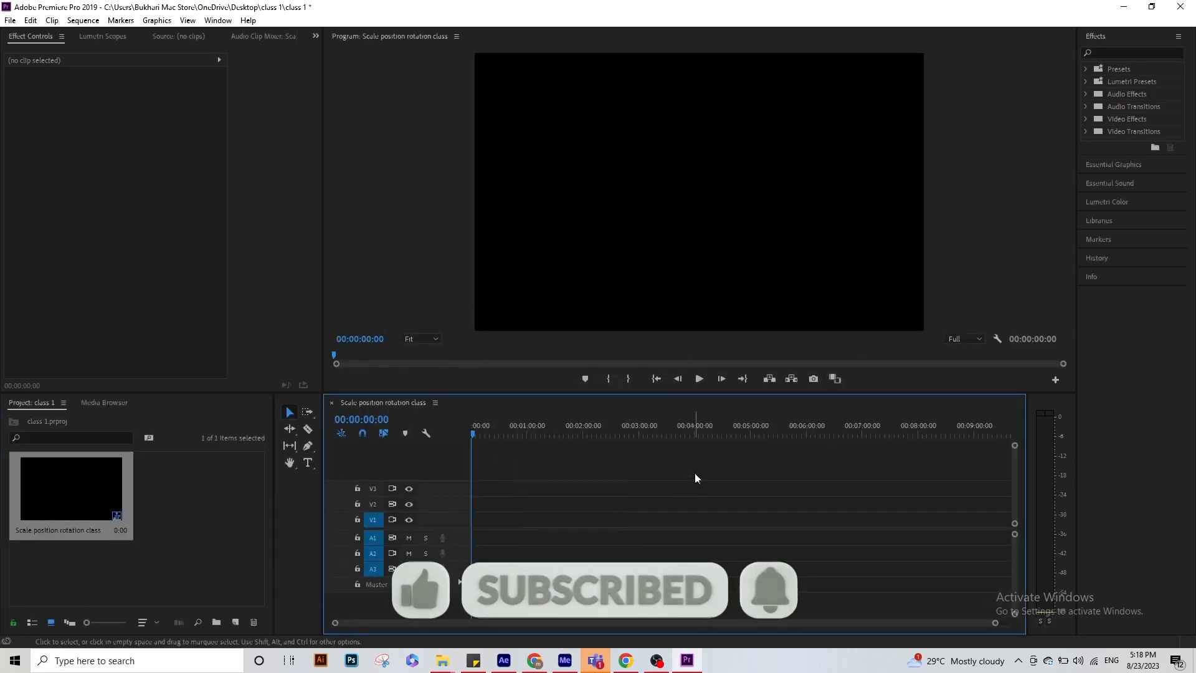
left_click_drag(701, 460, 455, 580)
left_click_drag(629, 452, 473, 598)
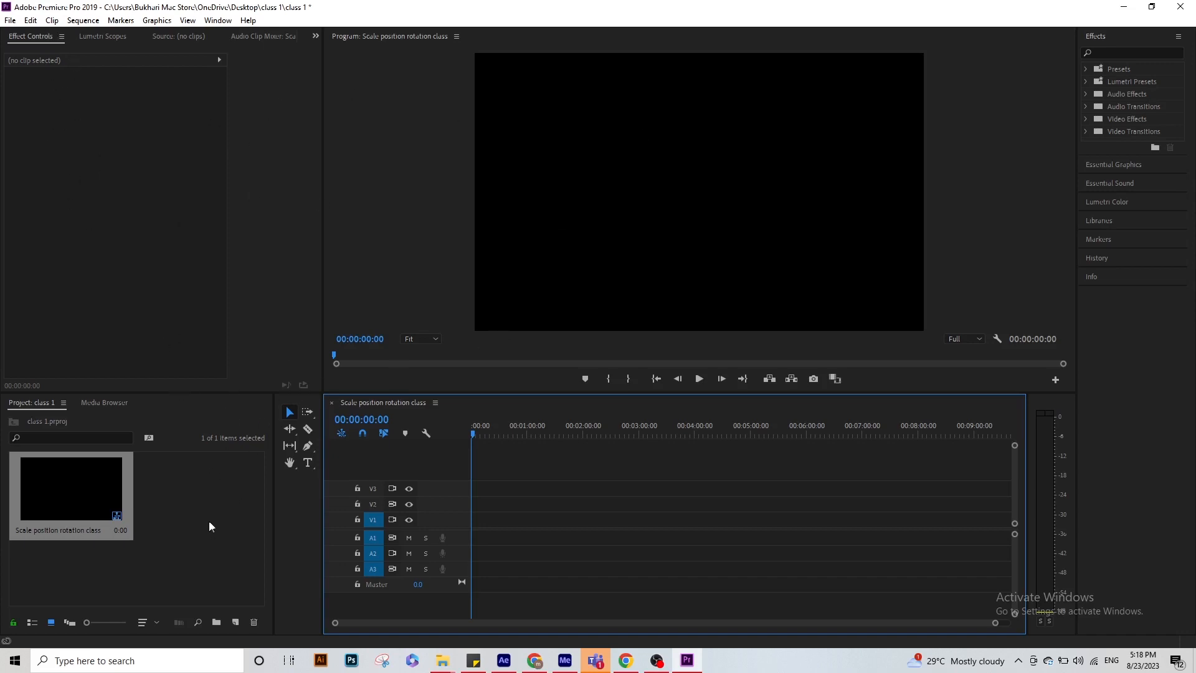
Import Adobe_Illustrator_CC_icon.svg, White Earth Globe.H03.2k and Adobe_Photoshop_CC_icon.svg from the OneDrive Pictures folder into the project
left_click(202, 490)
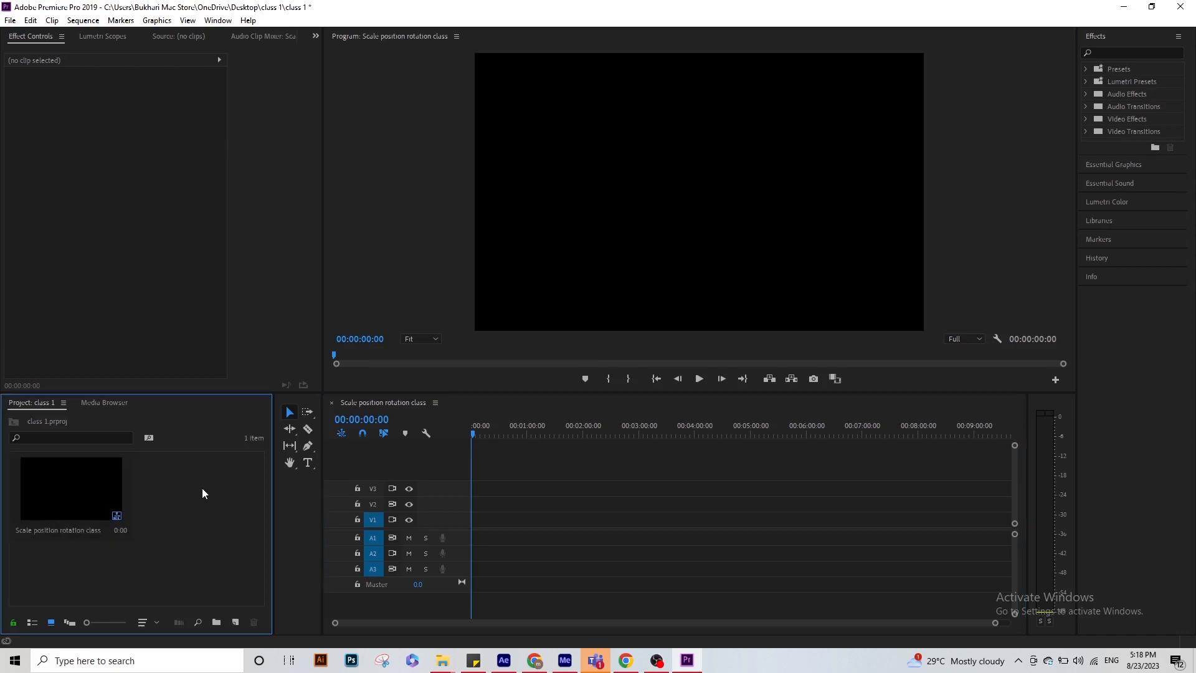
double_click(202, 488)
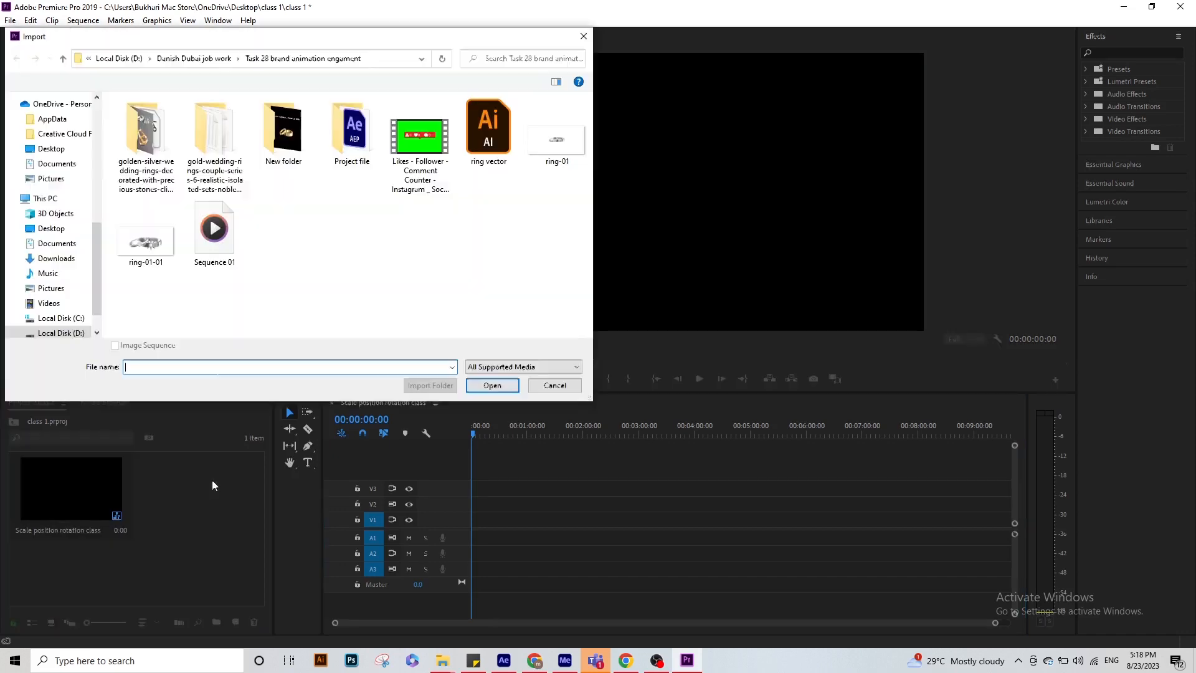
scroll(50, 206, "up", 2)
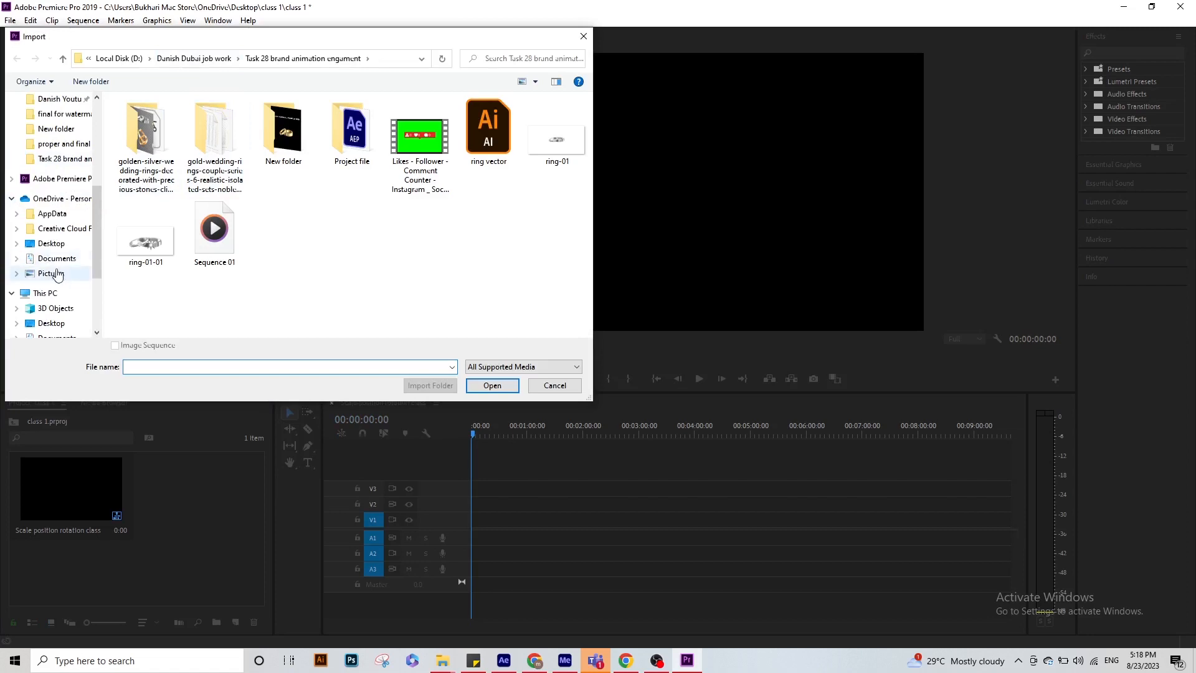
left_click(51, 273)
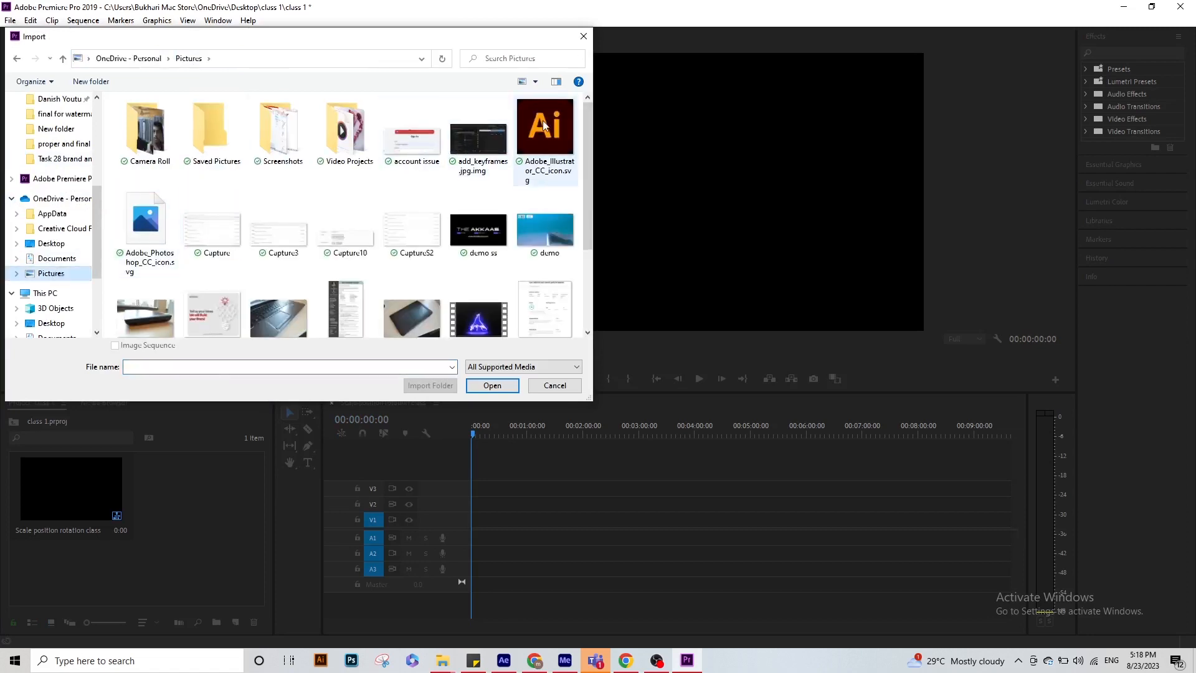
left_click(543, 125)
scroll(146, 274, "down", 3)
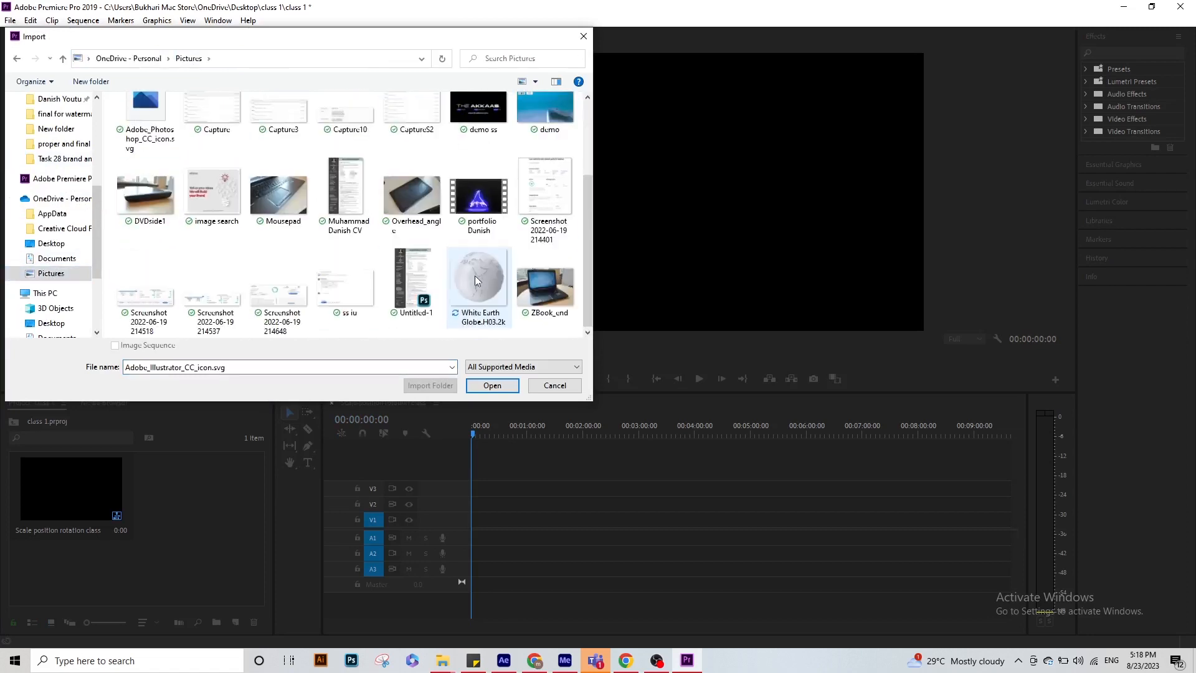
left_click(475, 278, "ctrl")
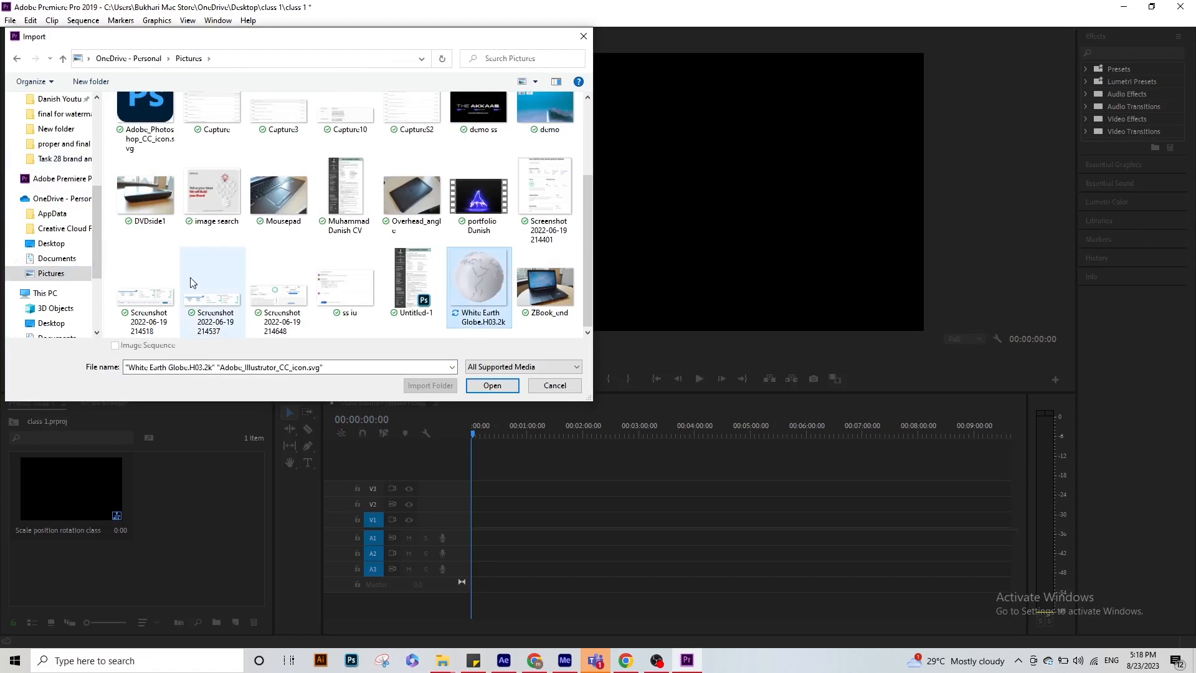
scroll(190, 278, "up", 3)
left_click(145, 221, "ctrl")
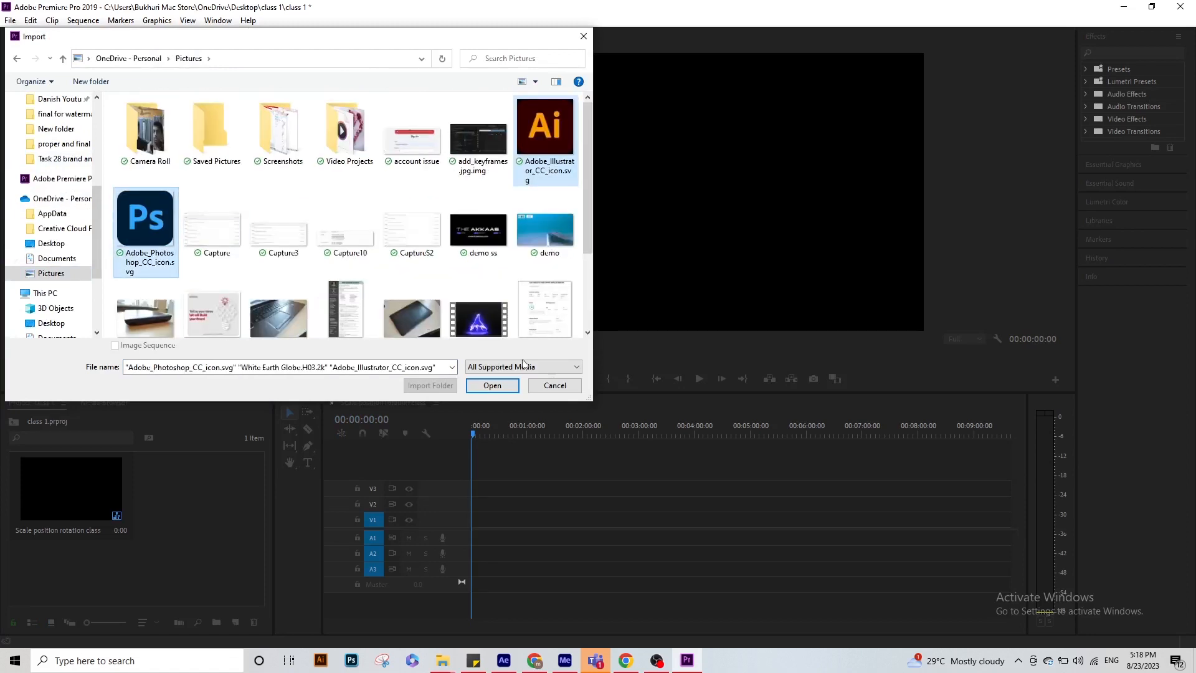
left_click(489, 385)
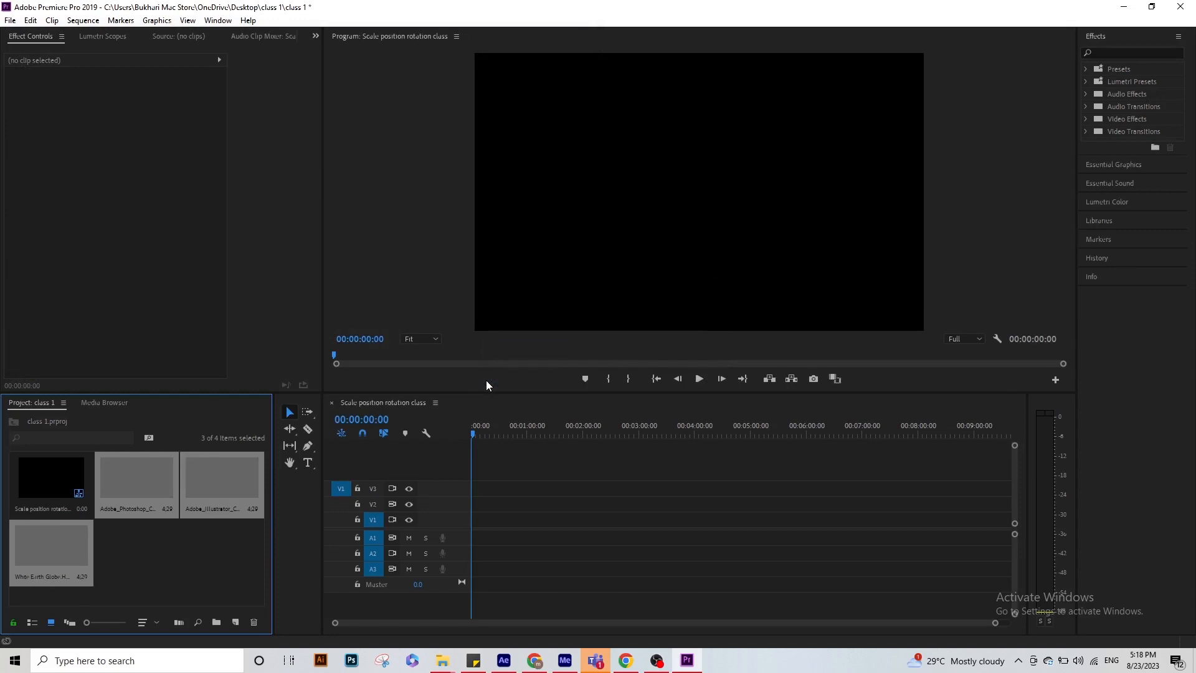
Place the Photoshop icon at the start of video track V1 and enlarge the timeline scale around the clip
left_click(177, 560)
left_click_drag(112, 492, 479, 521)
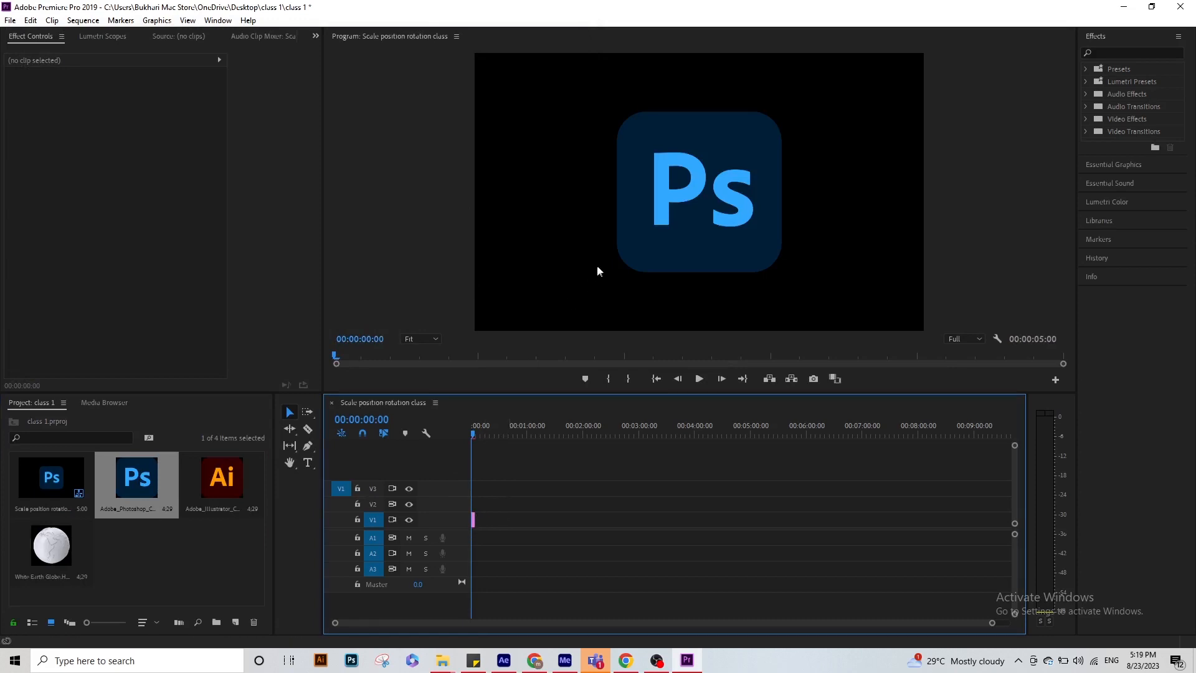
key("equal")
key("equal")
key("equal")
key("equal")
key("equal")
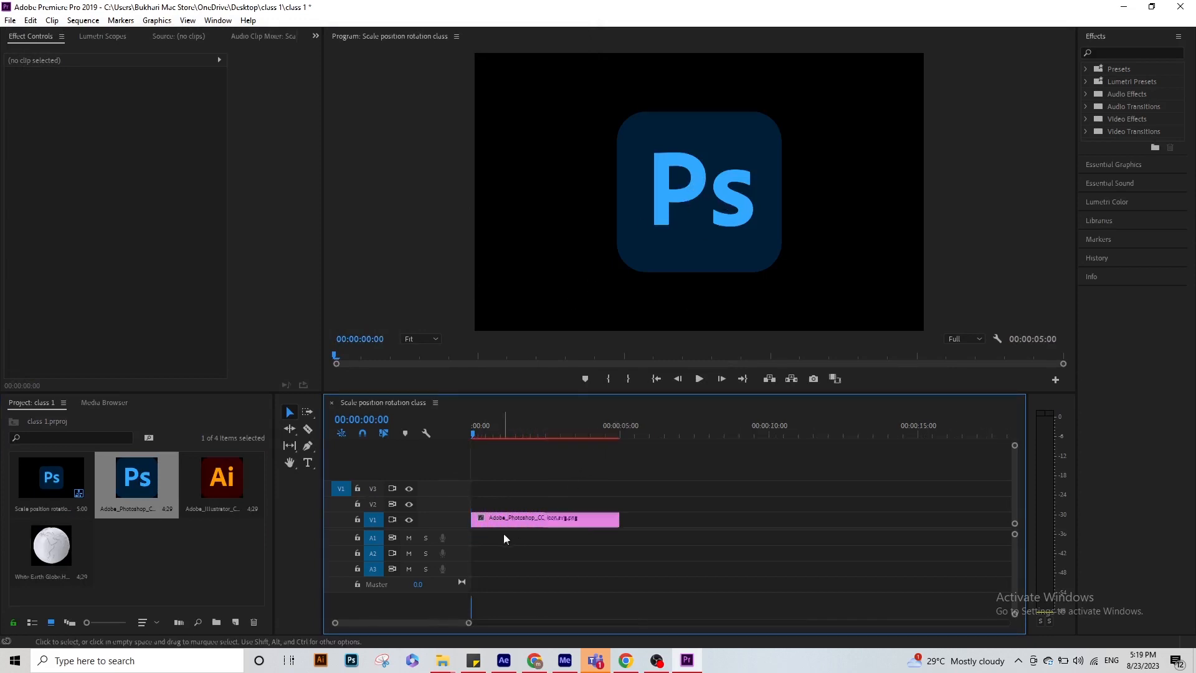
left_click(504, 522)
Place the Illustrator icon on track V2 directly after the Photoshop clip's end and view it at 00:00:07:10
left_click_drag(222, 483, 648, 503)
left_click_drag(648, 436, 735, 412)
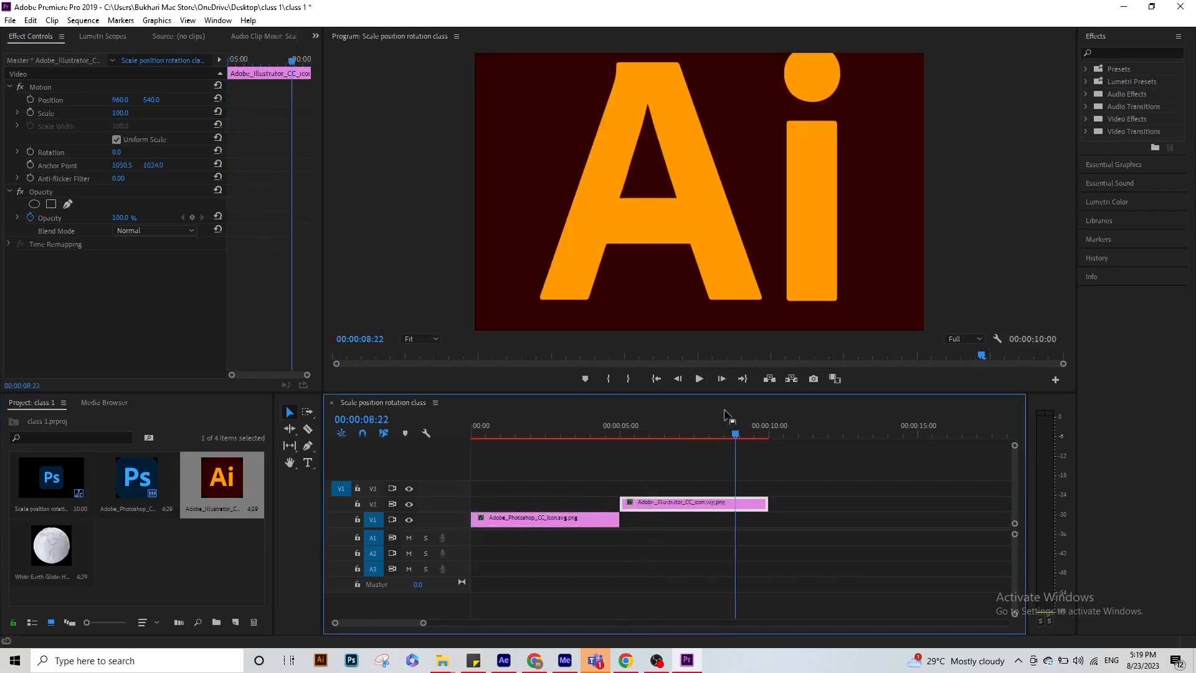
left_click(670, 423)
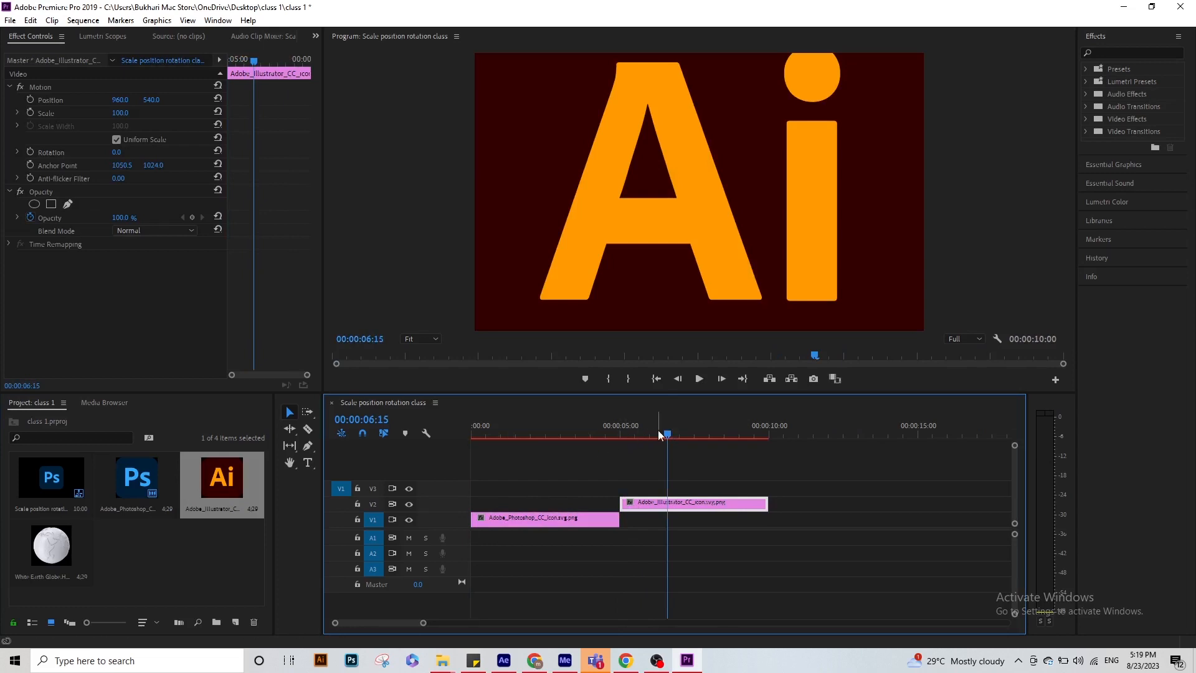
left_click(692, 426)
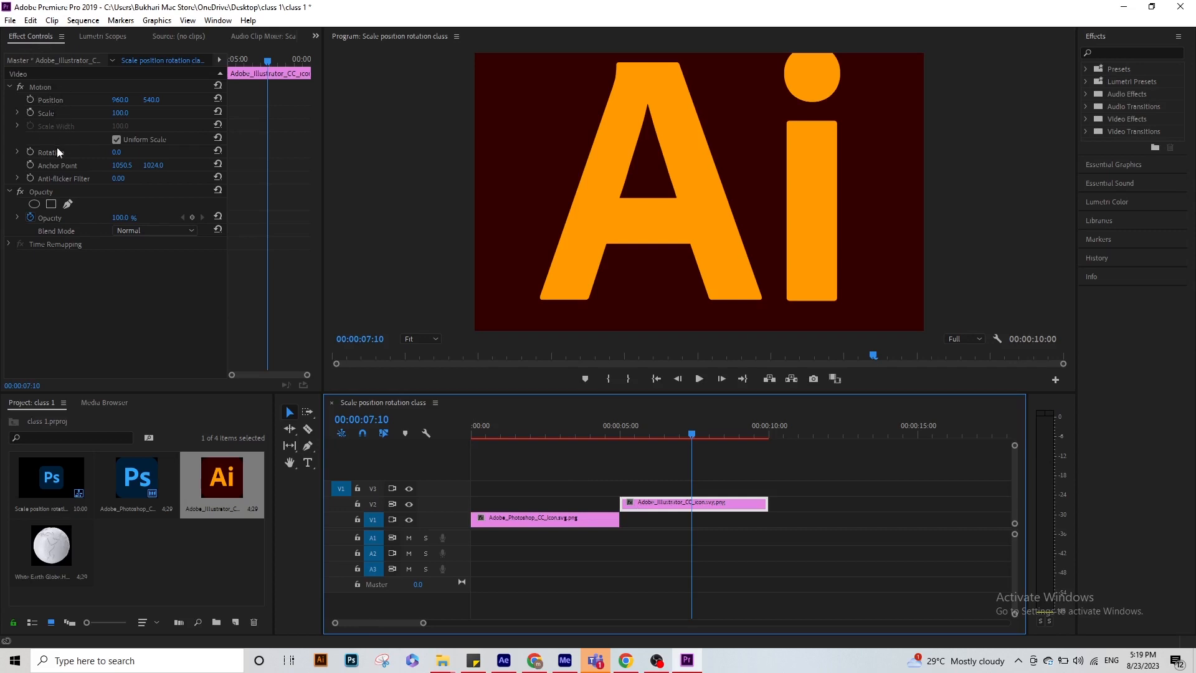
Set the Illustrator icon clip's scale to 50 and reduce it further to 20
left_click(120, 114)
type("50")
key("Return")
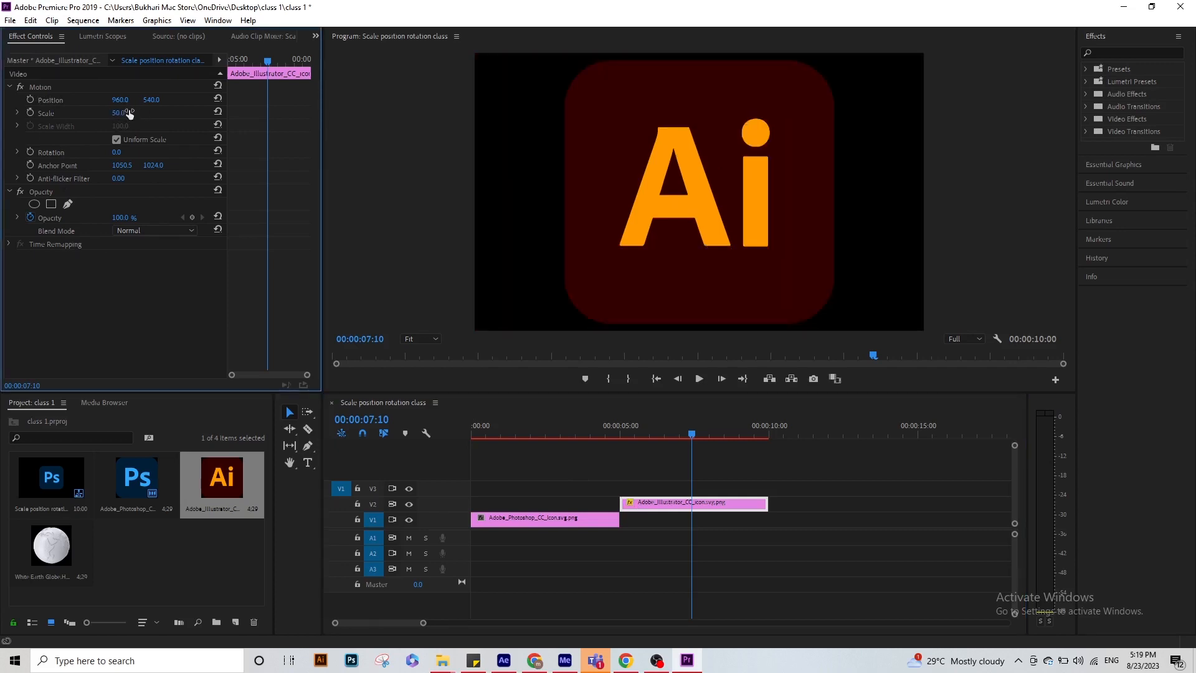
left_click(129, 113)
type("20")
key("Return")
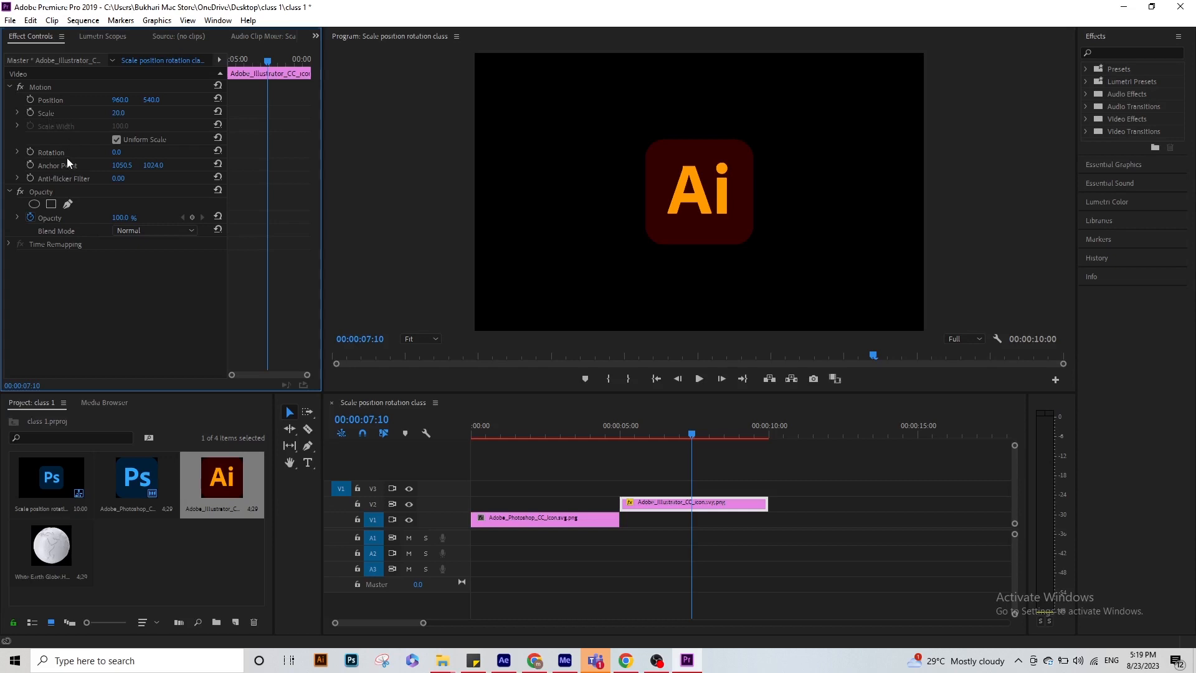
Place the White Earth Globe image on track V2 a short gap after the Illustrator clip and scale it to 36
left_click_drag(81, 558, 810, 503)
left_click_drag(812, 433, 842, 433)
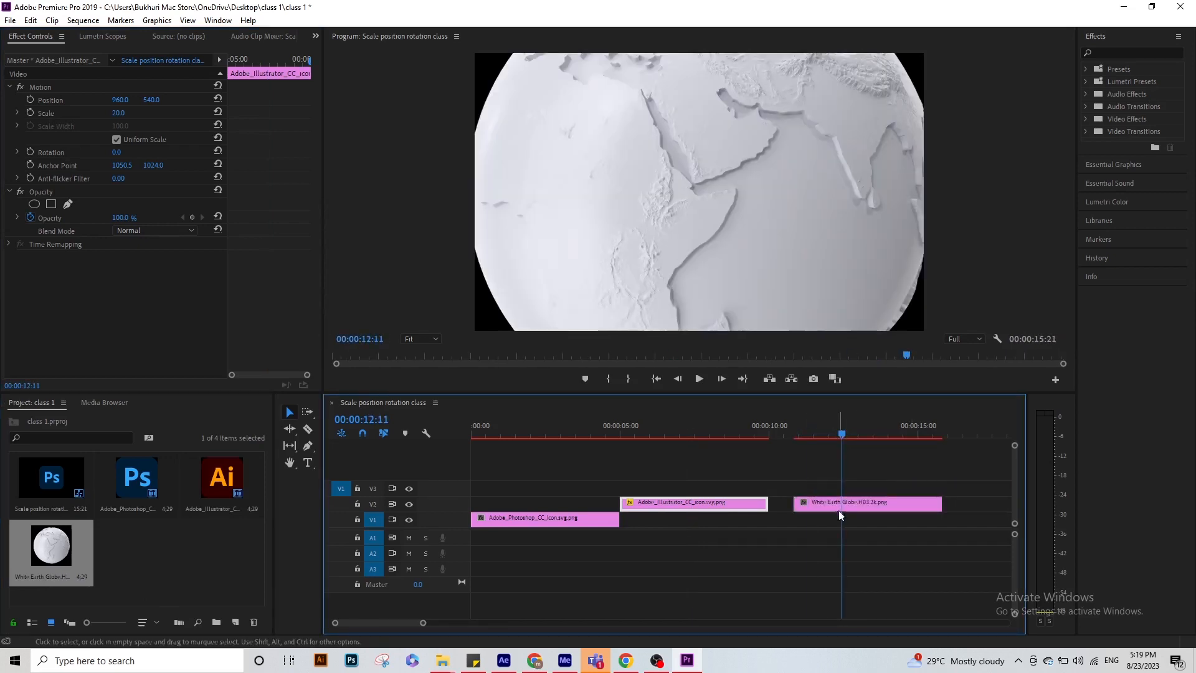
left_click(837, 509)
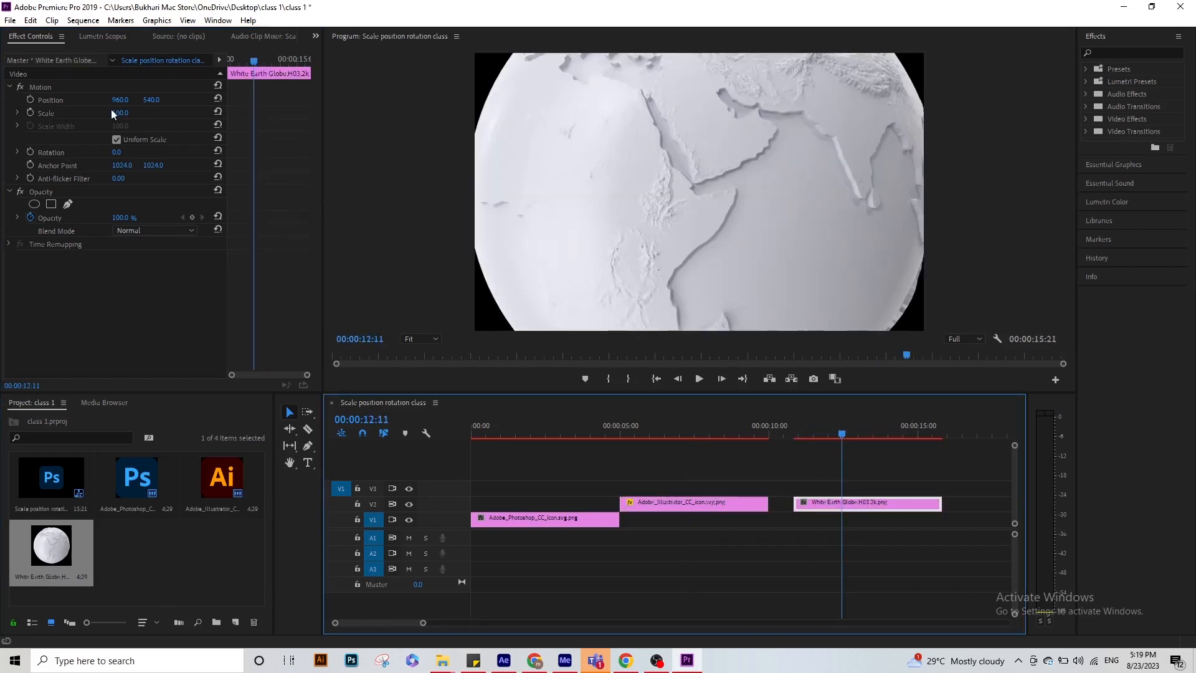
left_click_drag(118, 113, 93, 113)
left_click_drag(119, 113, 105, 113)
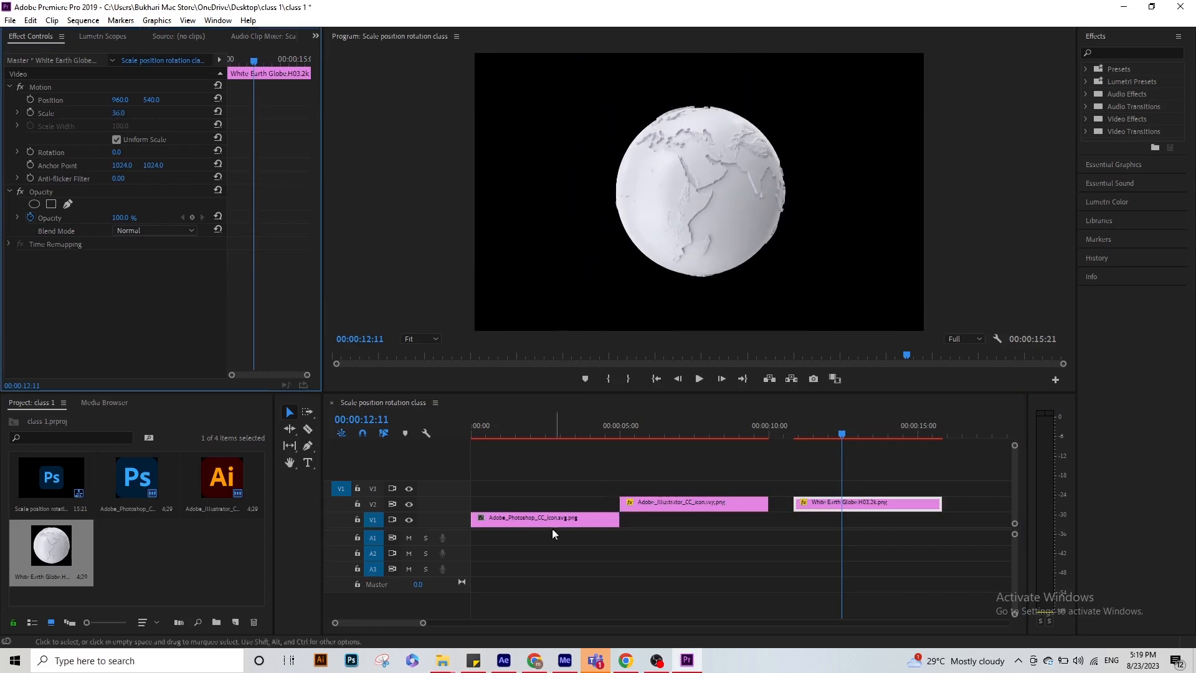
Move the Photoshop icon to the frame's upper-left area at position 280, 284 and scale it to 52
left_click_drag(612, 423, 541, 415)
left_click_drag(620, 431, 522, 448)
left_click(544, 462)
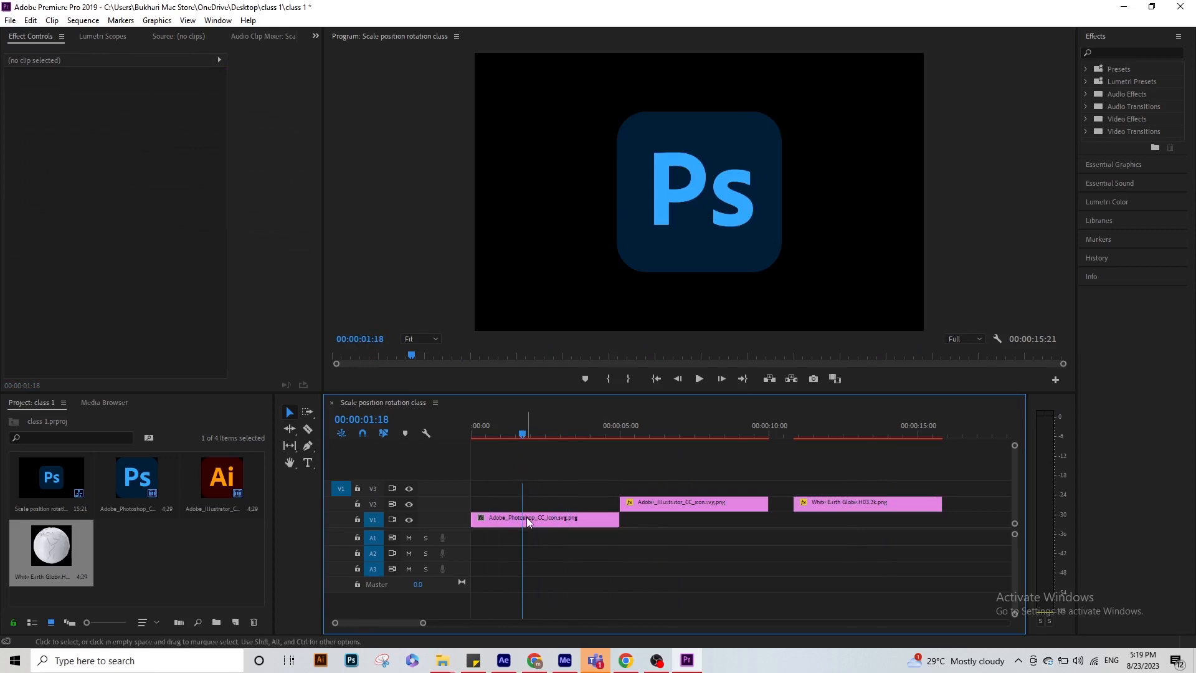
left_click(529, 521)
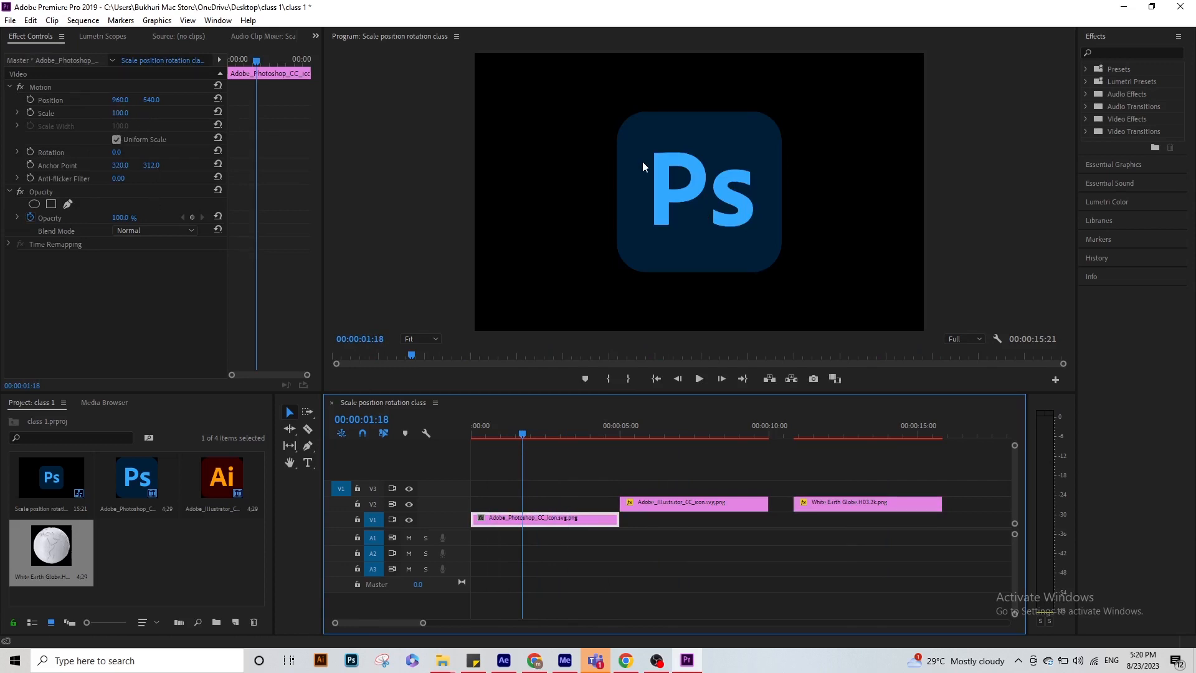
left_click_drag(120, 100, 162, 113)
left_click(153, 100)
left_click(162, 91)
mouse_move(159, 100)
left_mouse_down()
mouse_move(110, 113)
mouse_move(94, 102)
mouse_move(137, 102)
left_mouse_up()
left_click(397, 159)
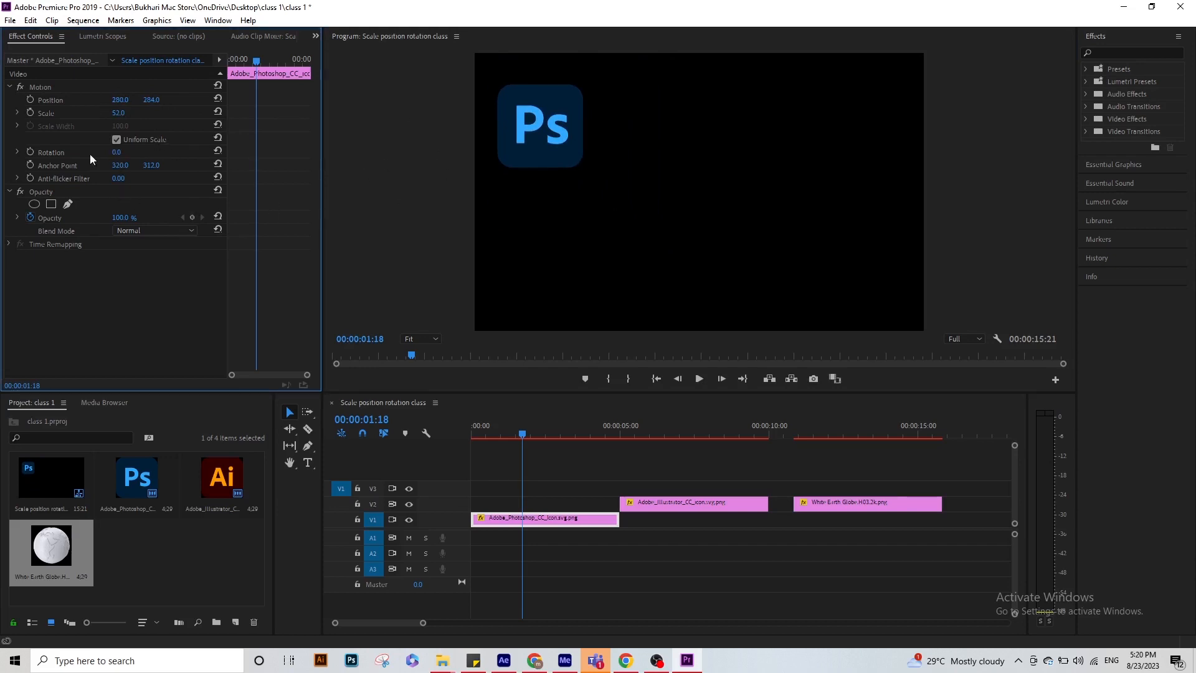
Try rotating the Photoshop icon clip and reset its rotation to 0
mouse_move(113, 152)
left_mouse_down()
mouse_move(91, 153)
mouse_move(132, 153)
mouse_move(112, 152)
left_mouse_up()
left_click(118, 152)
type("0")
key("Return")
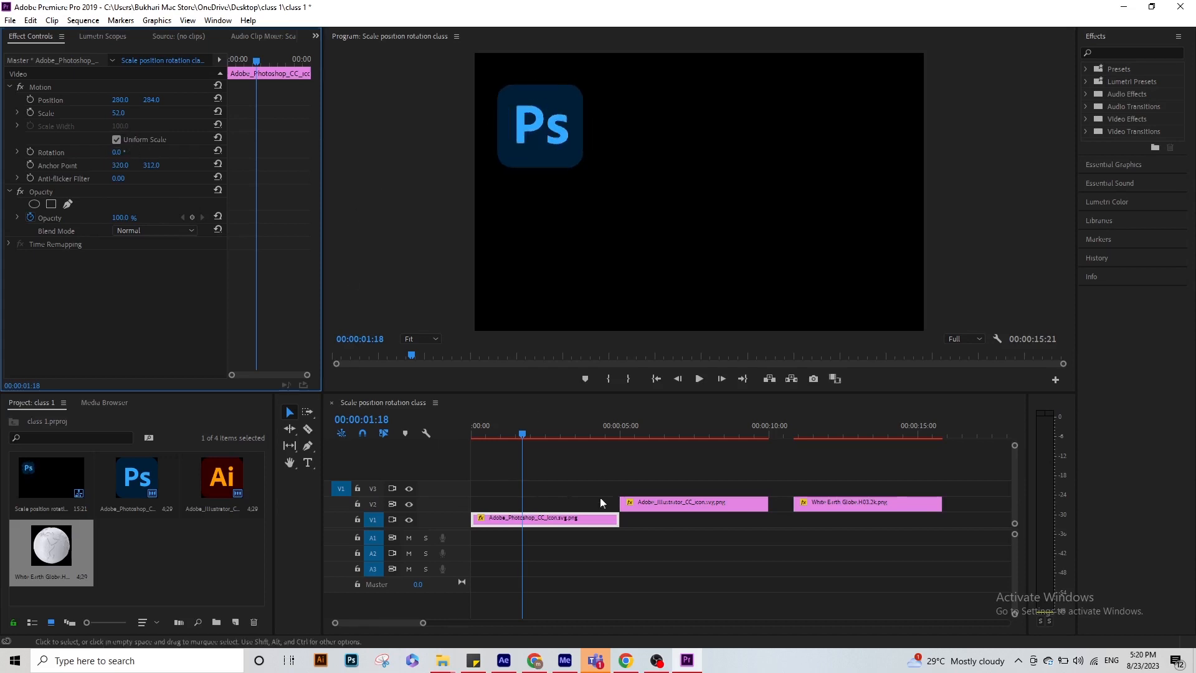
Move the Illustrator icon clip to the start of the sequence on V2, directly above the Photoshop clip
left_click(623, 449)
left_click_drag(562, 425, 530, 425)
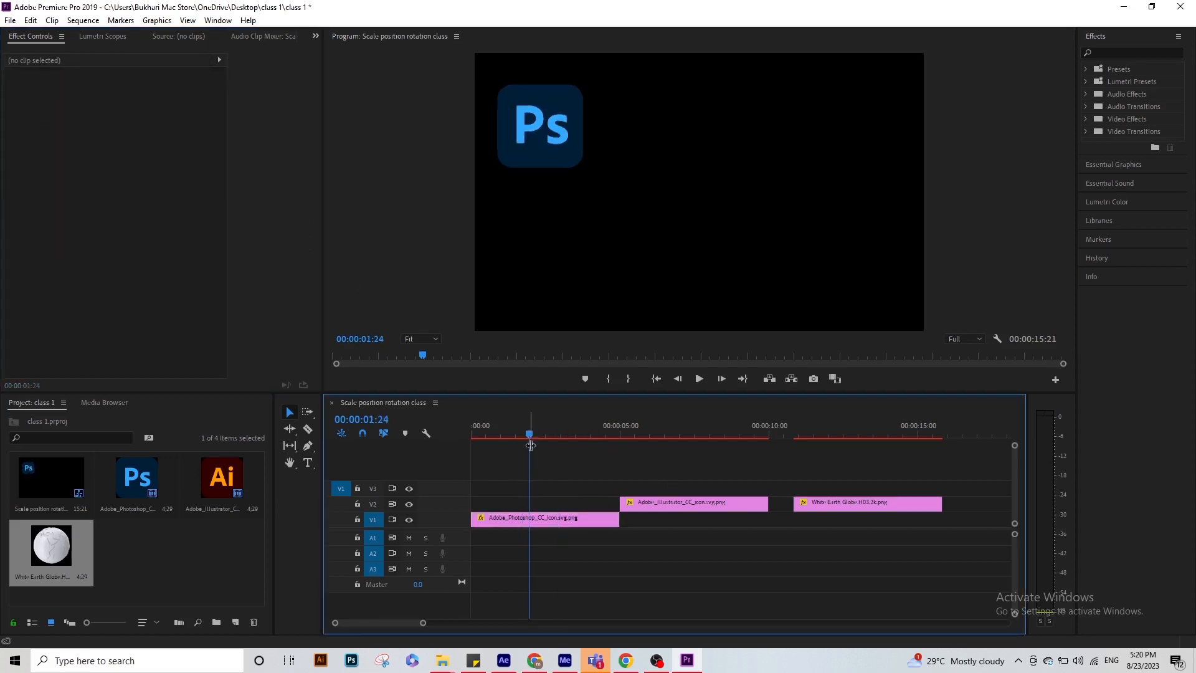
left_click_drag(555, 464, 531, 542)
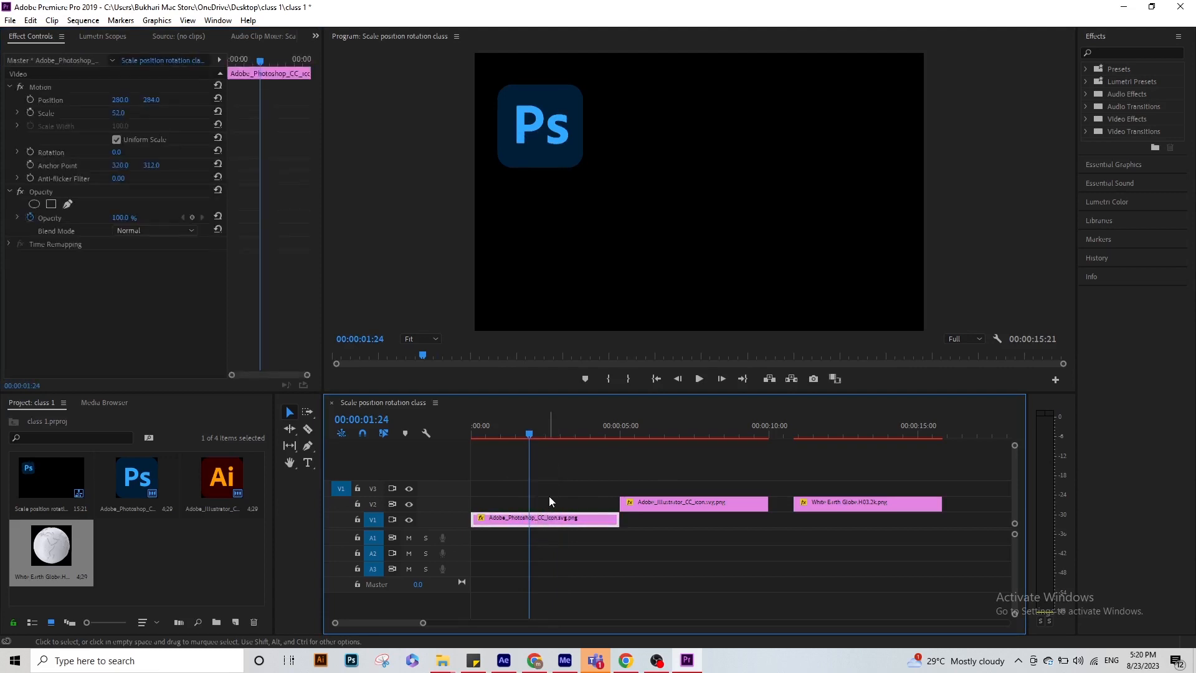
left_click_drag(645, 502, 496, 503)
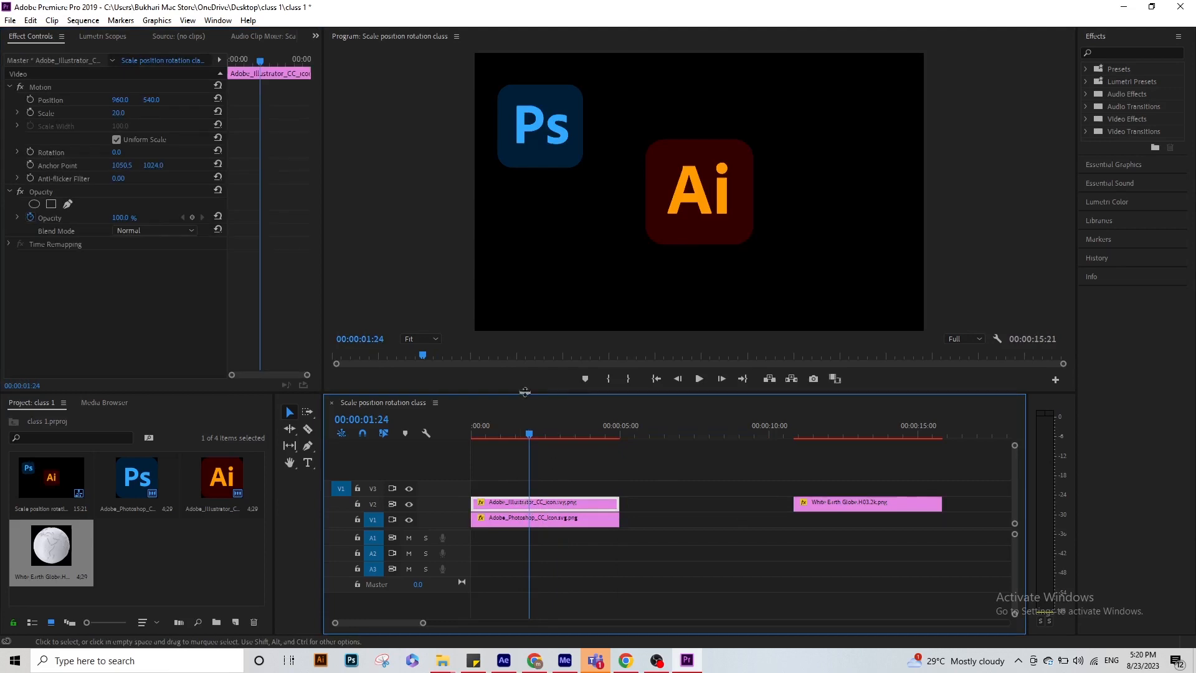
Move the Illustrator icon to the frame's lower-right area at position 1588, 818 and scale it to 15
left_click_drag(114, 103, 428, 101)
left_click_drag(152, 101, 304, 100)
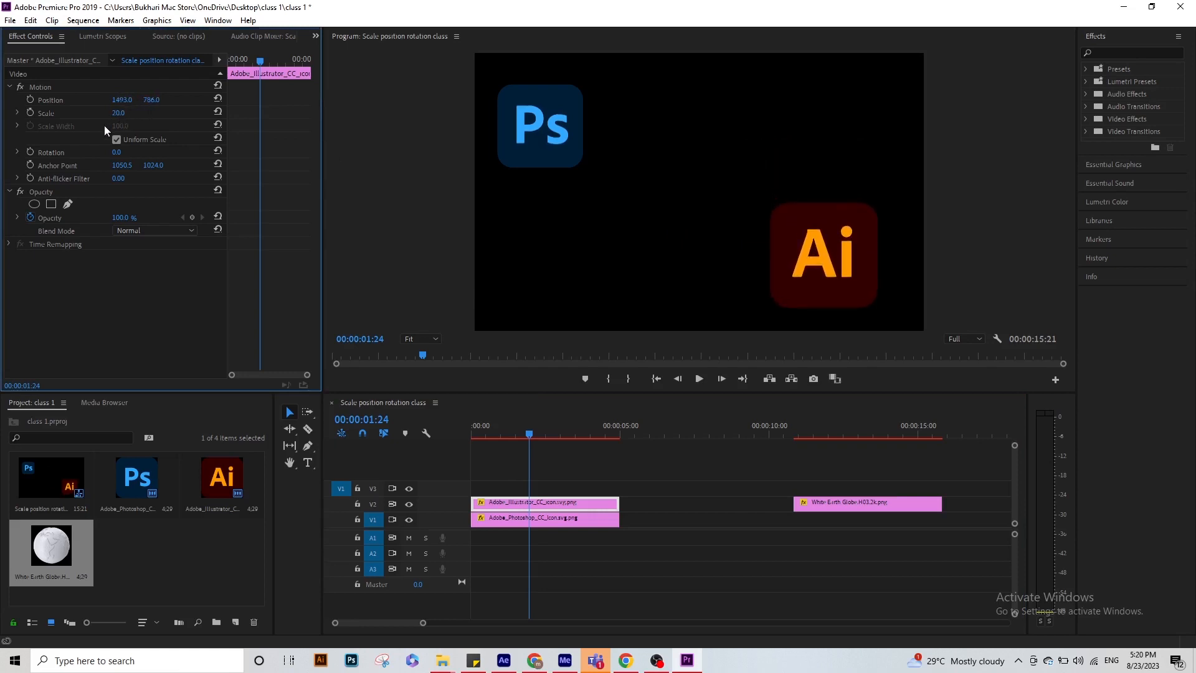
left_click(125, 113)
type("15")
key("Return")
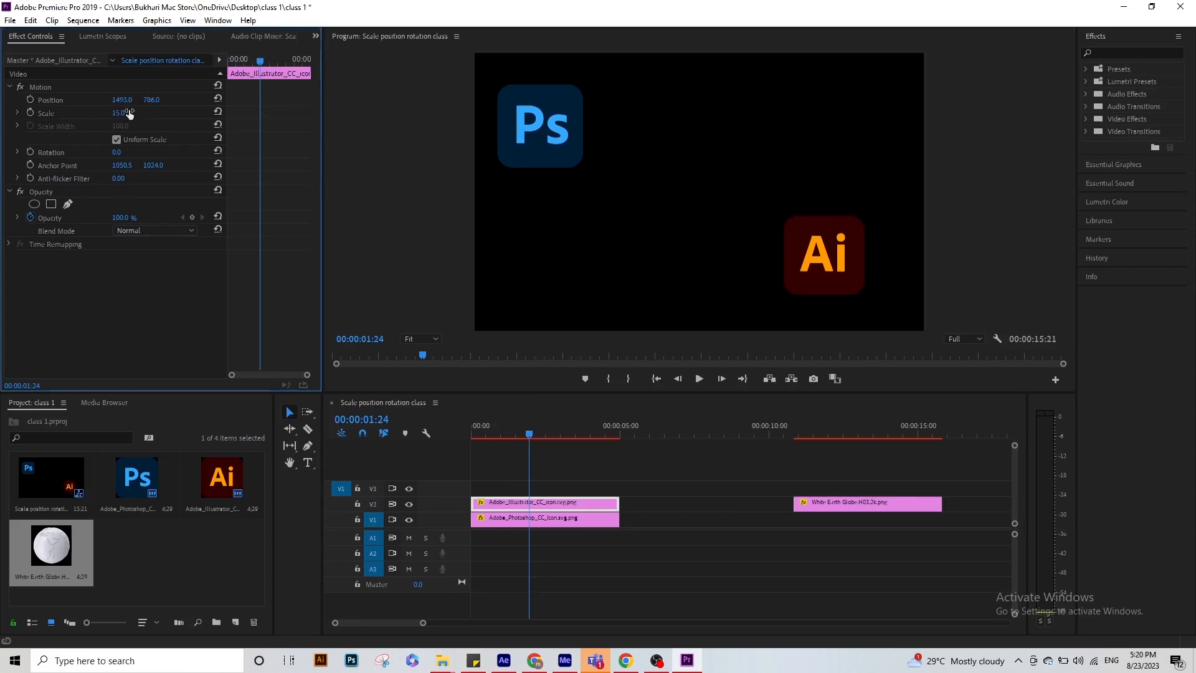
left_click_drag(122, 100, 177, 101)
Try rotating the Illustrator icon counterclockwise and undo the rotation
mouse_move(118, 152)
left_mouse_down()
mouse_move(76, 152)
mouse_move(108, 152)
mouse_move(98, 152)
left_mouse_up()
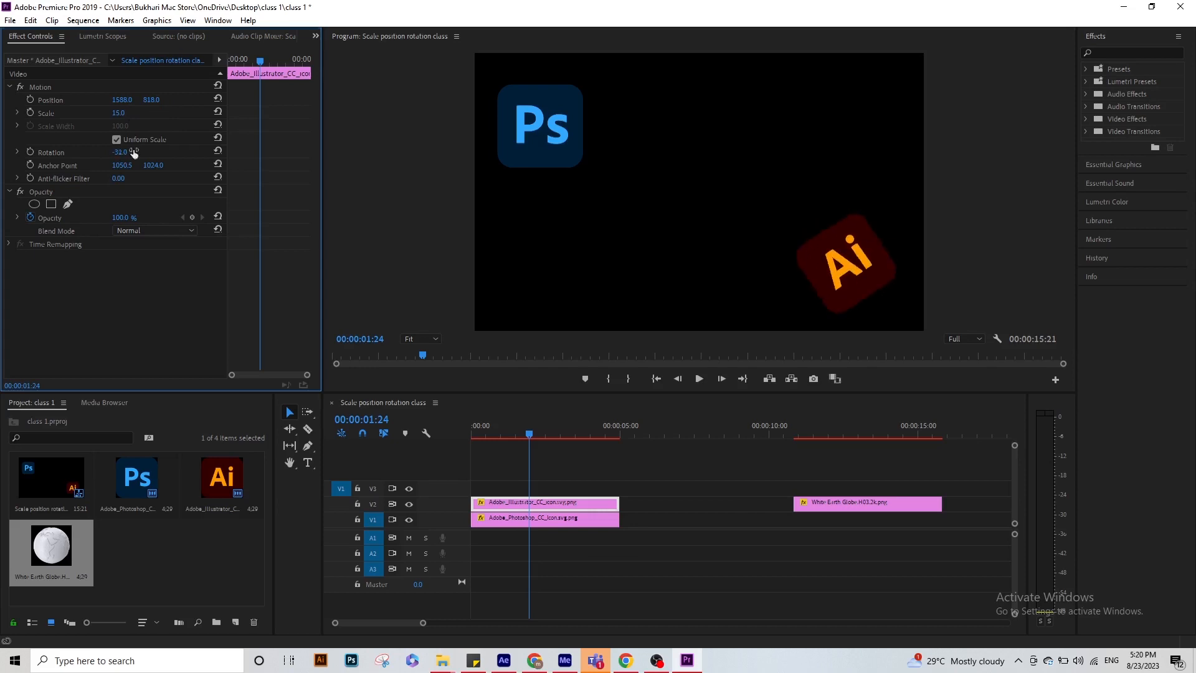
key("ctrl+z")
left_click(683, 480)
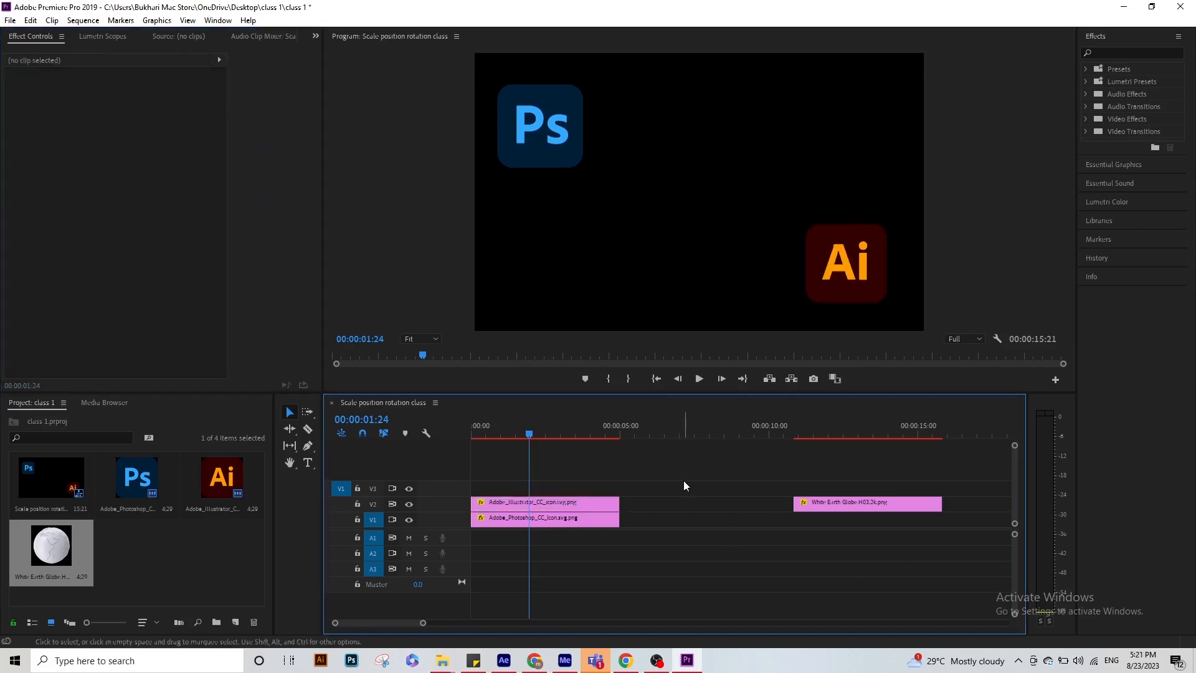
Animate the Illustrator clip's Position with a keyframe at 00:00:00:00 and a second one at 00:00:01:24 set to 315, 818
key("Home")
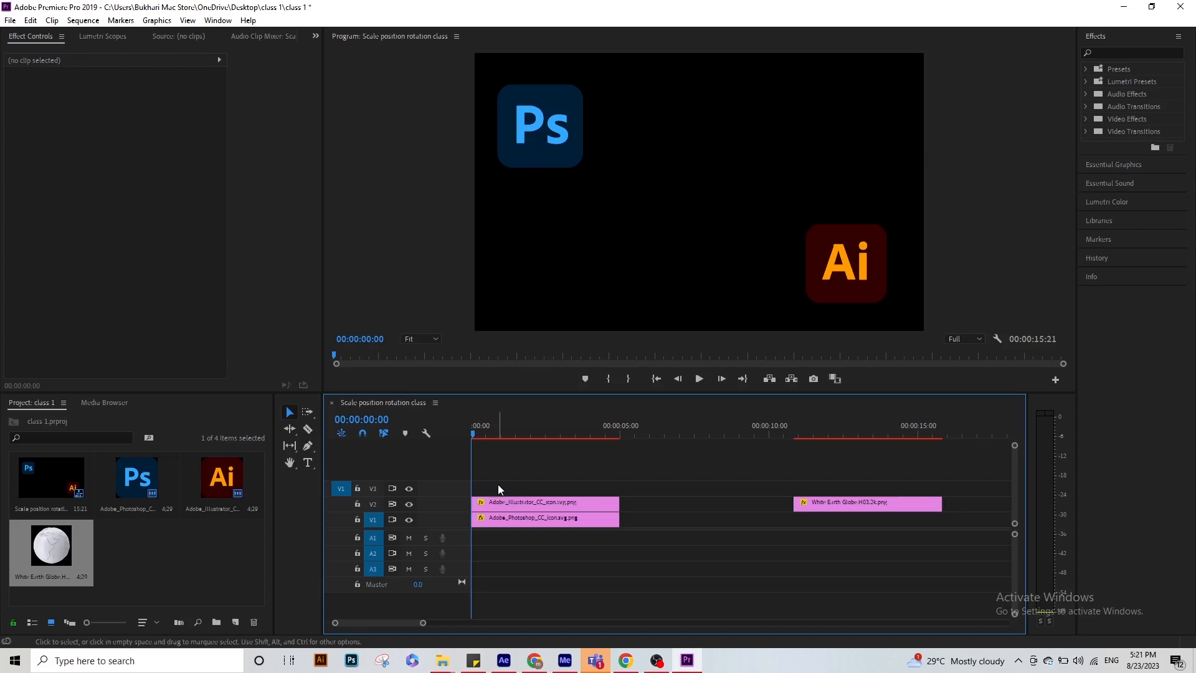
left_click(529, 505)
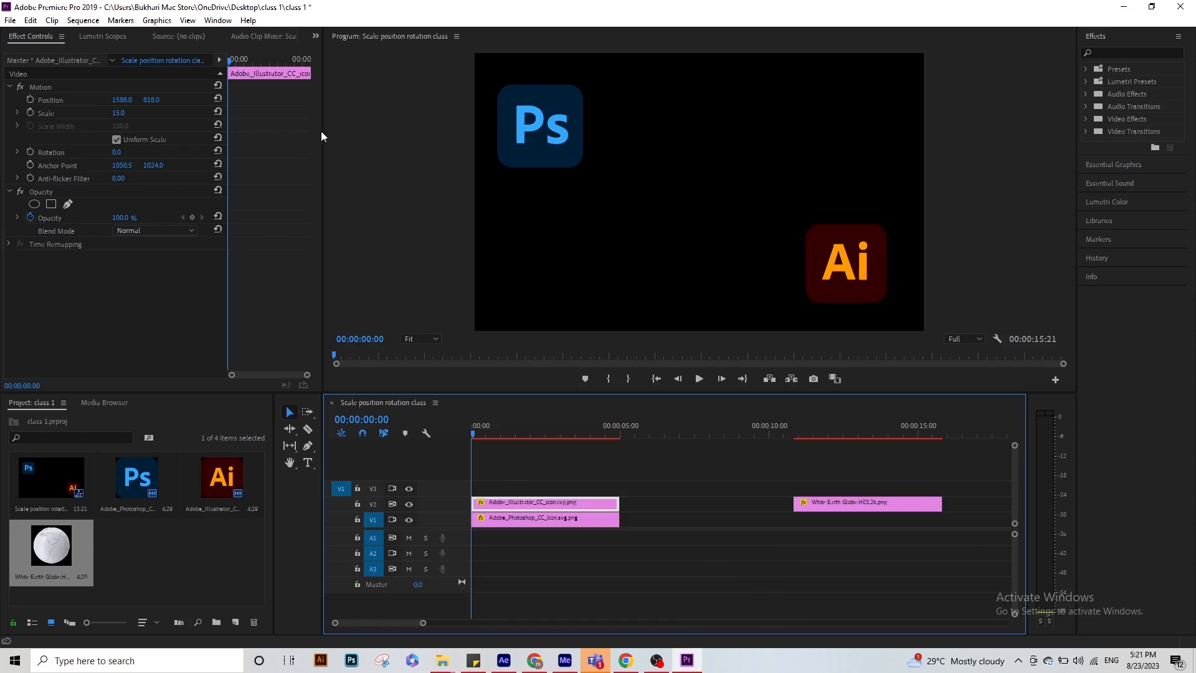
left_click_drag(323, 127, 482, 131)
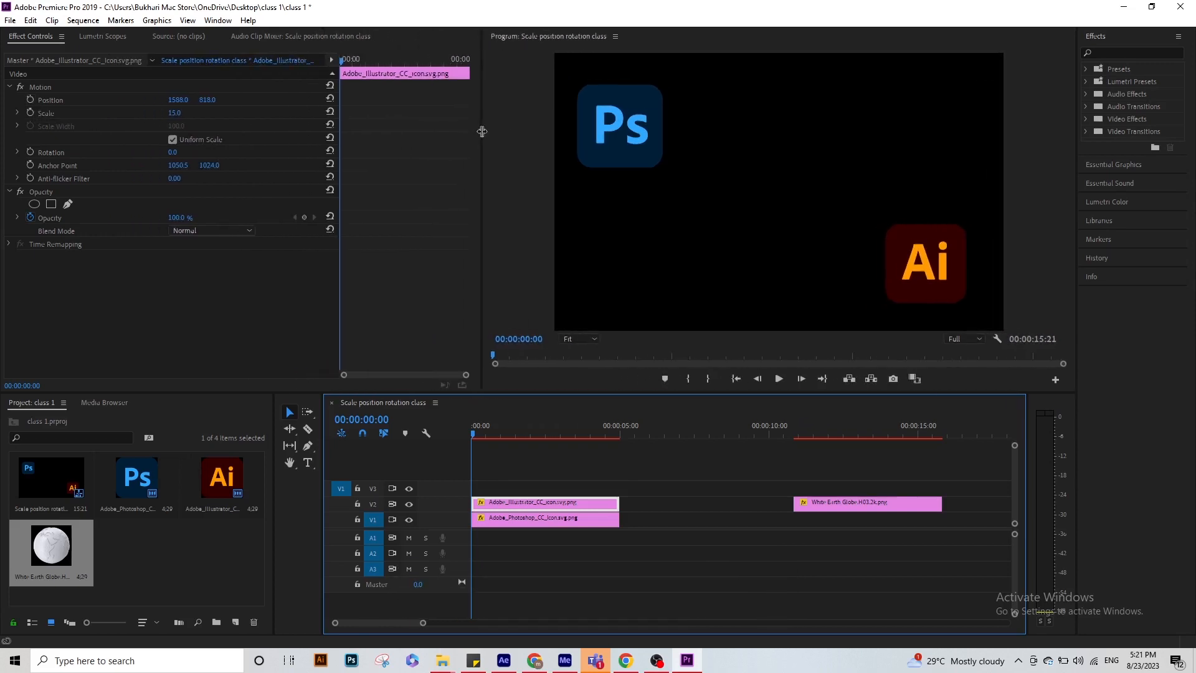
left_click(31, 103)
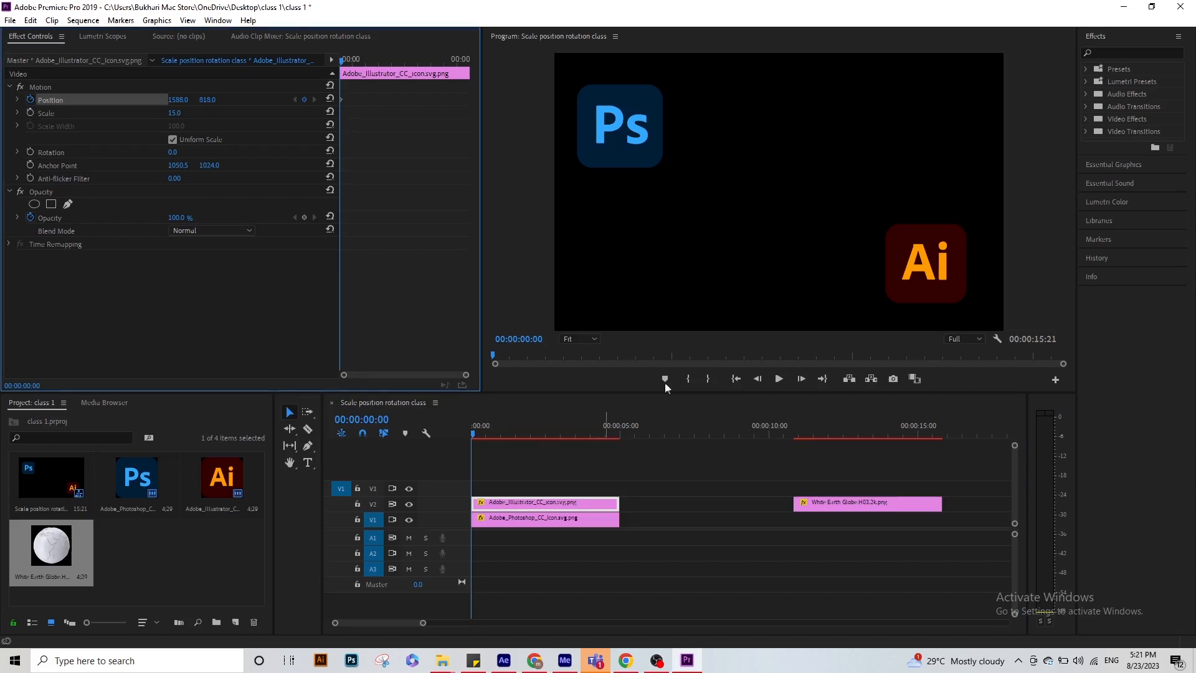
left_click(531, 430)
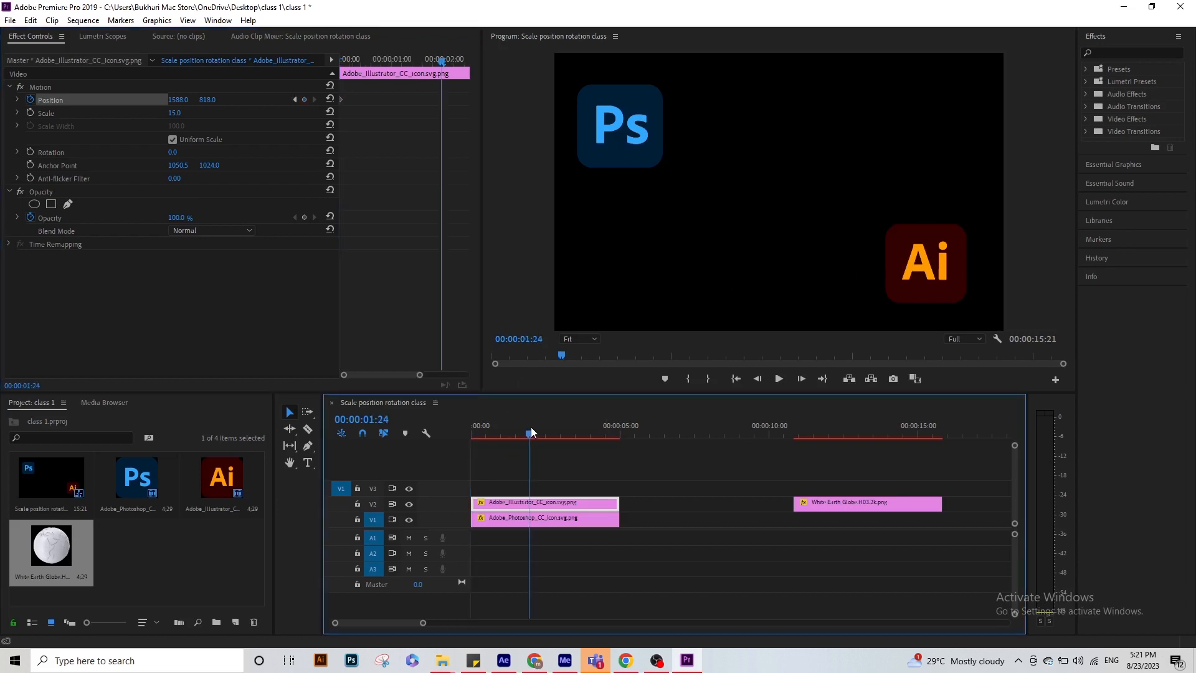
left_click_drag(181, 100, 19, 100)
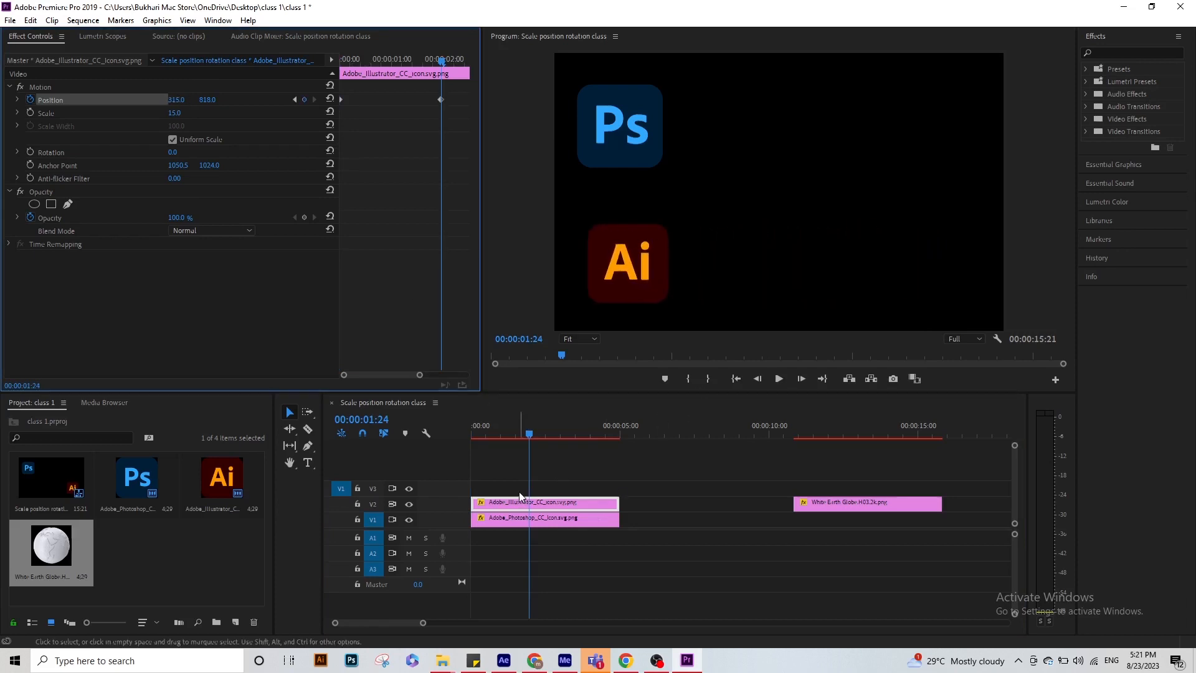
Play the sequence from the start to review the Illustrator icon's horizontal movement
left_click_drag(518, 423, 414, 419)
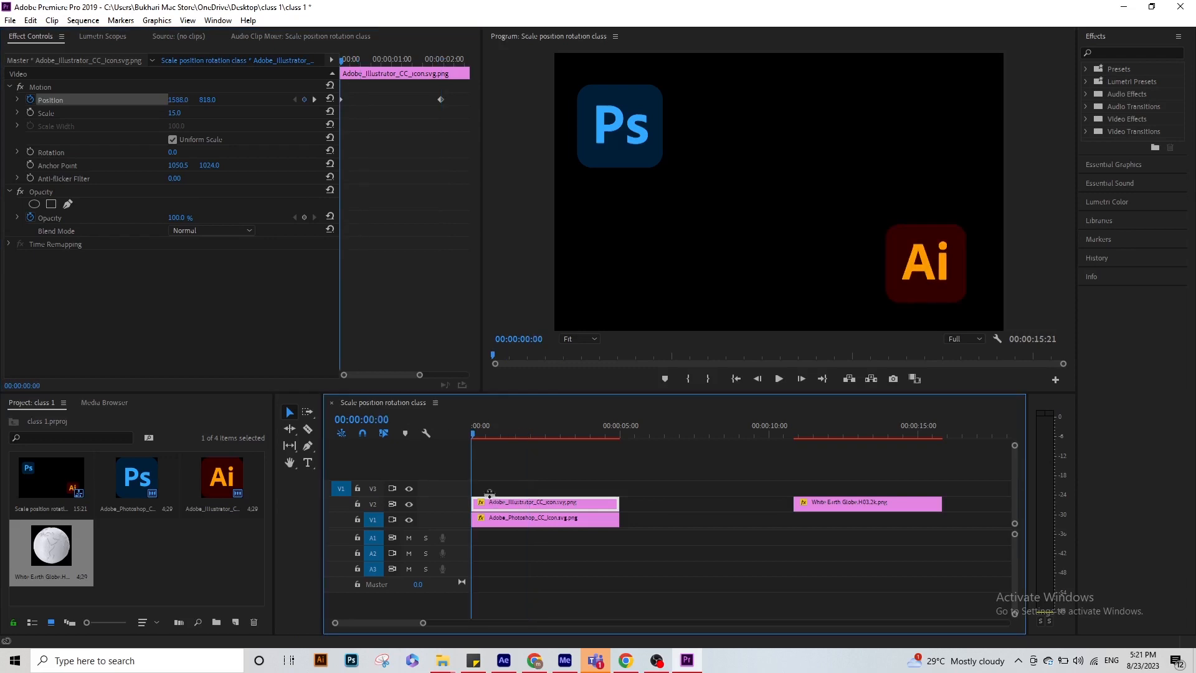
left_click(521, 466)
left_click(499, 502)
key("space")
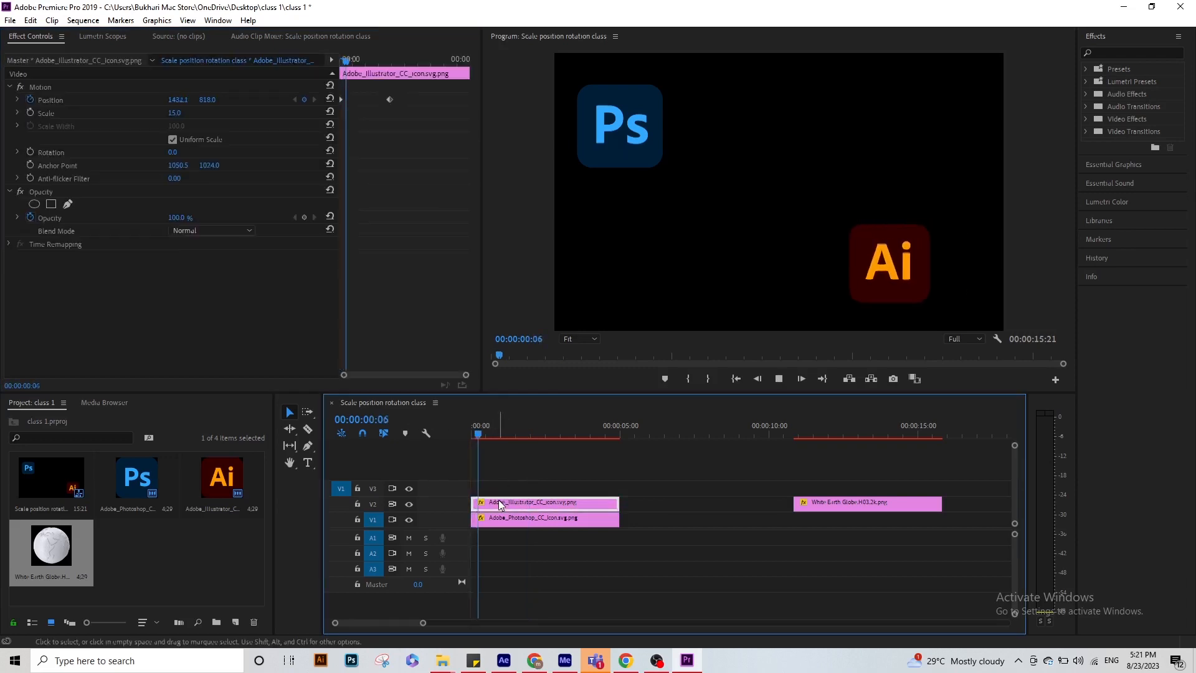
left_click_drag(502, 425, 452, 422)
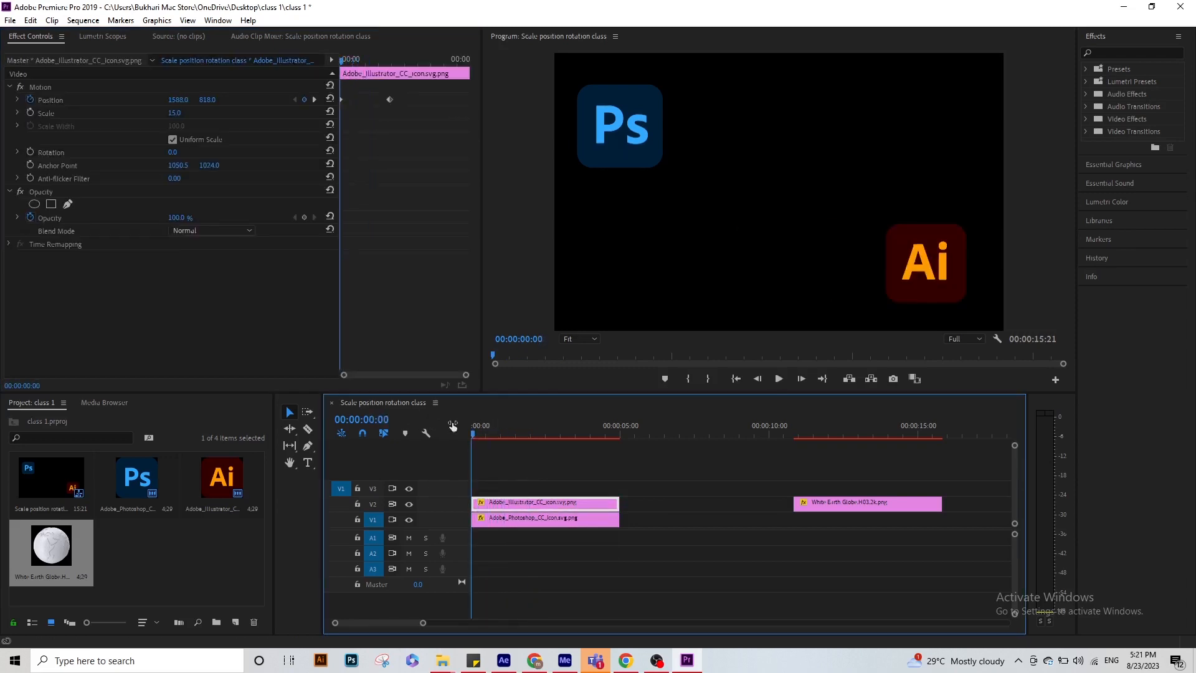
left_click(779, 379)
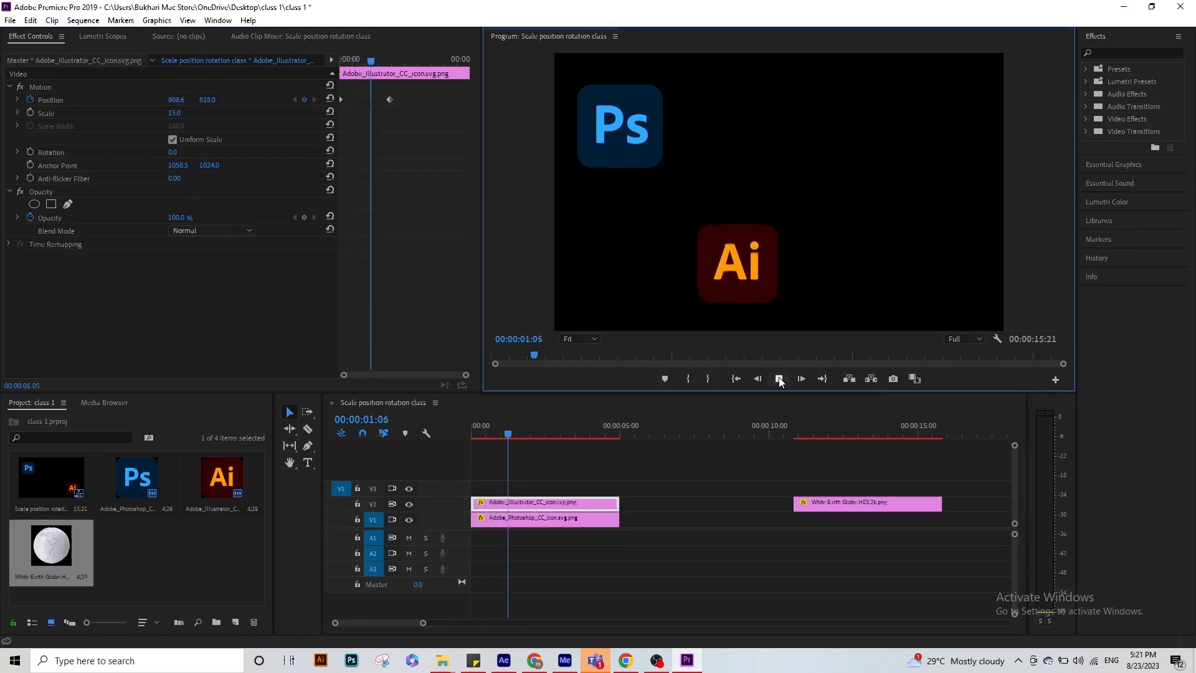
left_click_drag(548, 430, 417, 432)
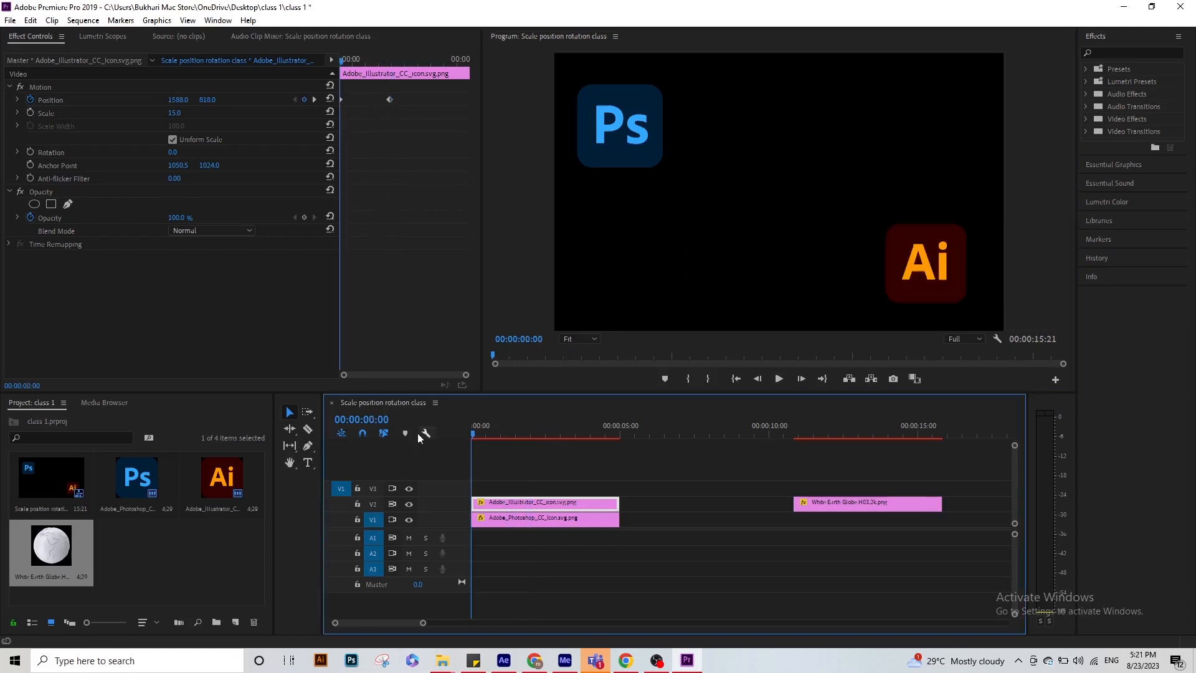
key("space")
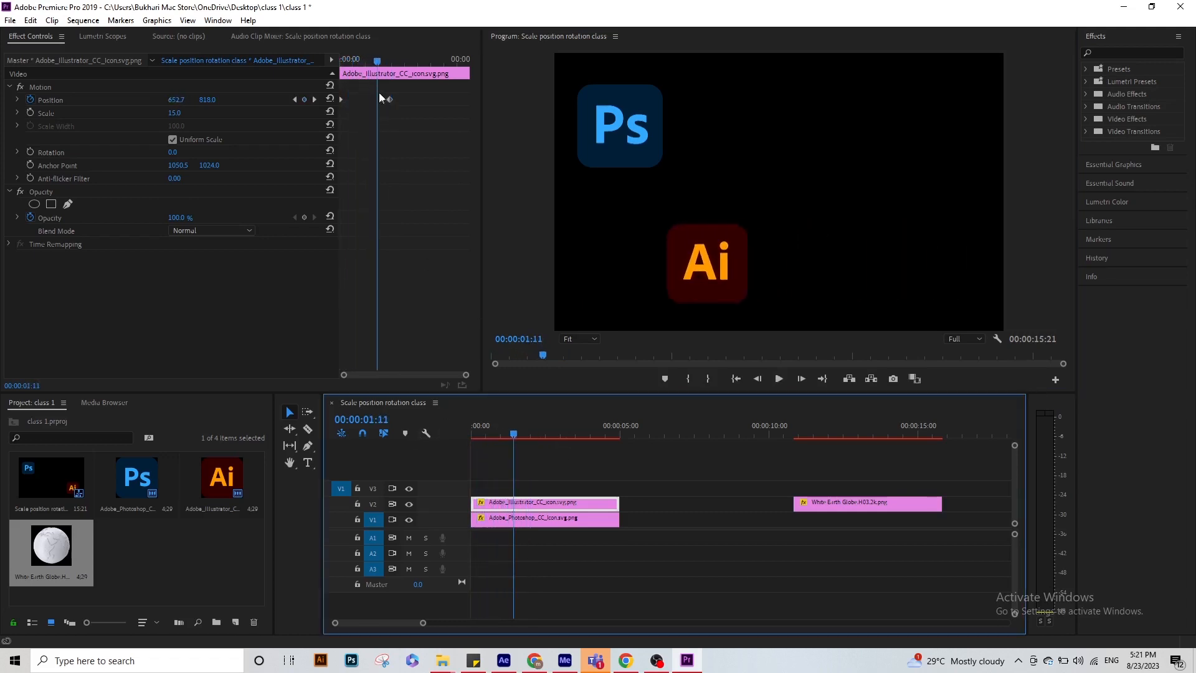
Add a Position keyframe at 00:00:02:19 to hold the Illustrator icon in place
left_click(426, 103)
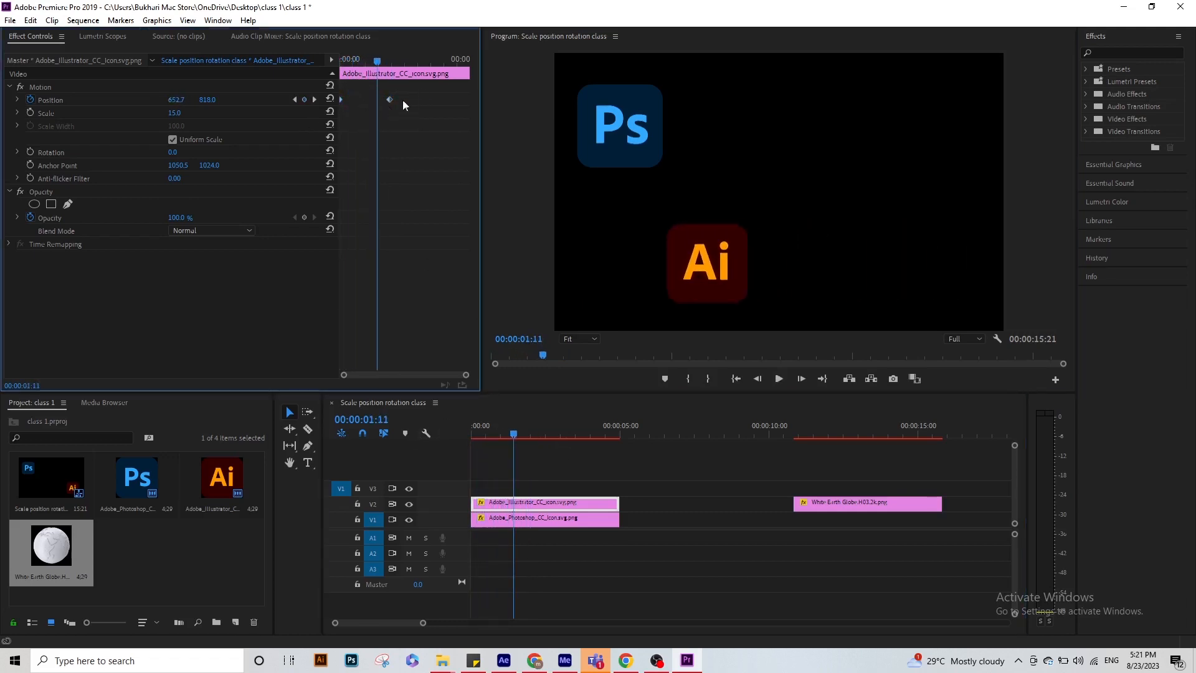
left_click_drag(360, 122, 344, 140)
left_click(381, 62)
left_click_drag(382, 67, 413, 60)
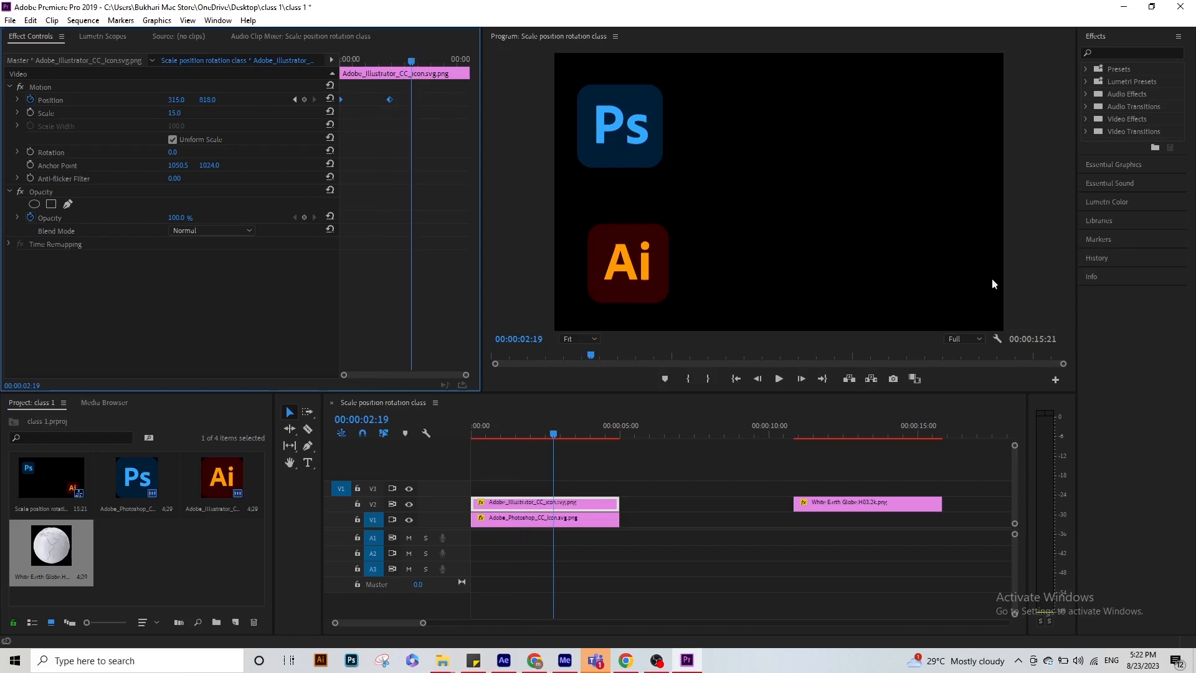
left_click(657, 470)
left_click(561, 502)
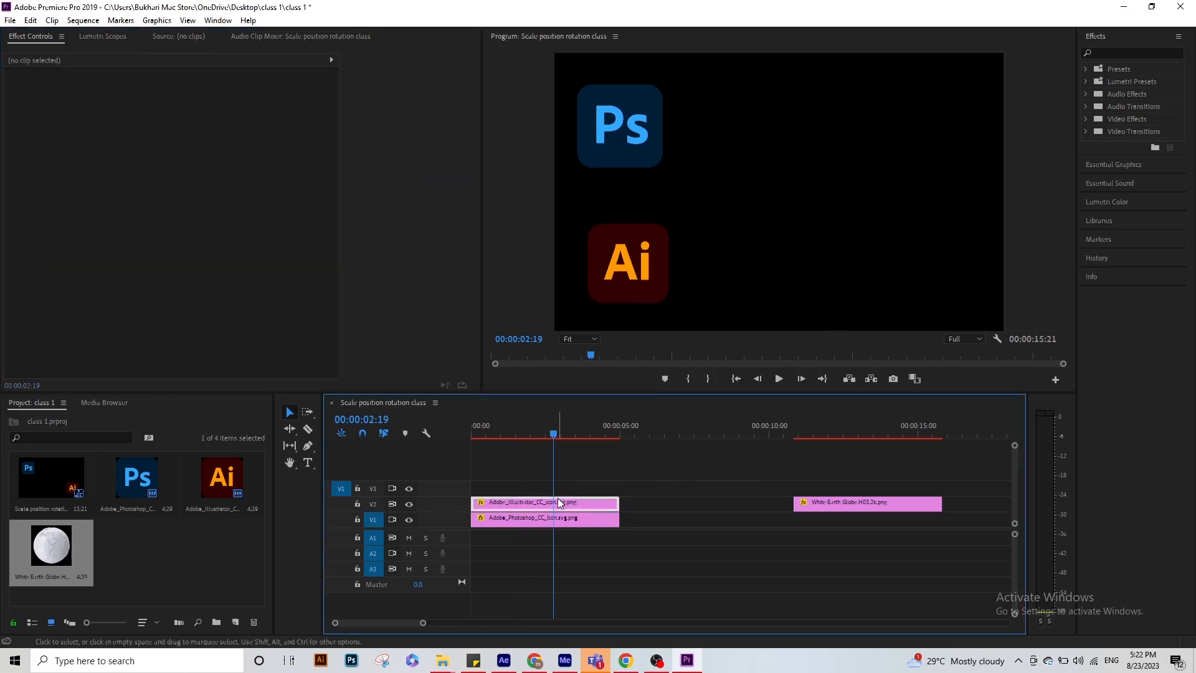
left_click(304, 100)
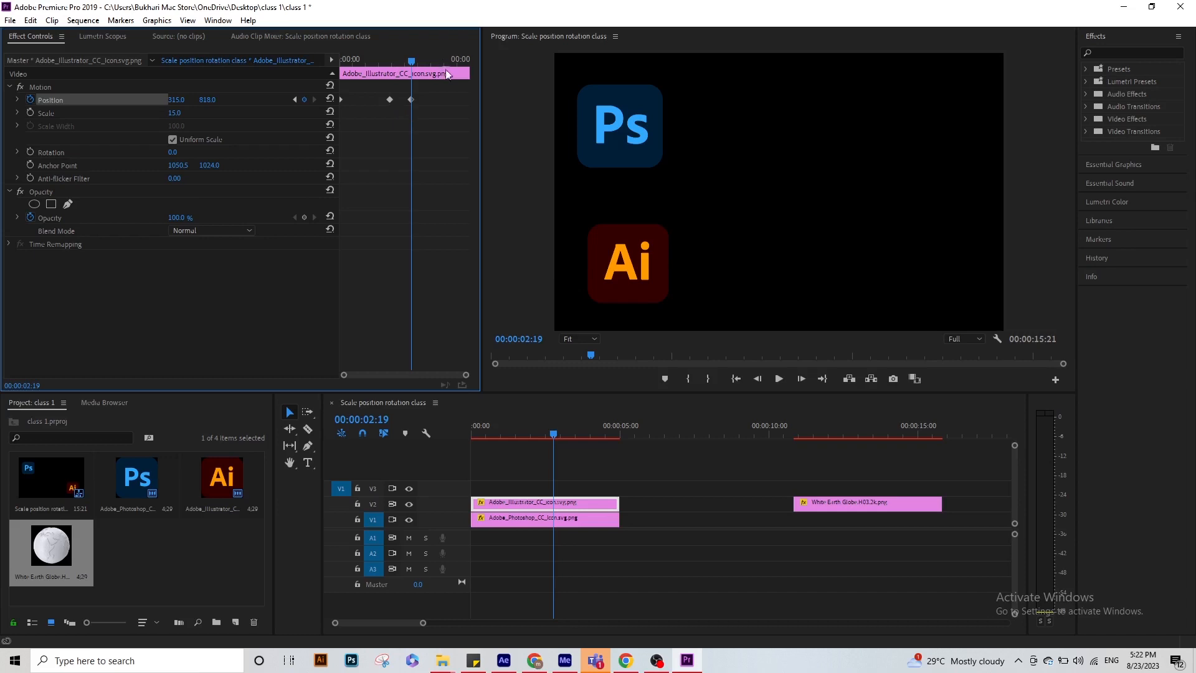
Keyframe the Illustrator clip's Position to 1655, 818 at 00:00:04:21, close to the clip's end
left_click_drag(591, 422, 617, 421)
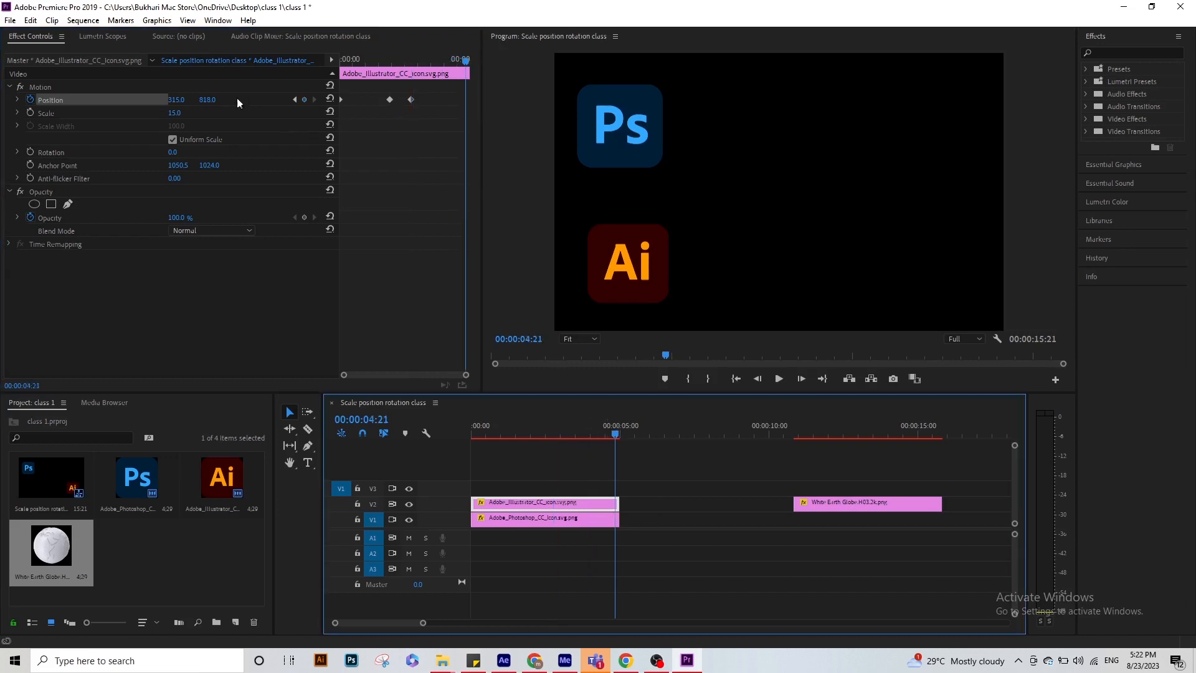
left_click_drag(169, 102, 308, 119)
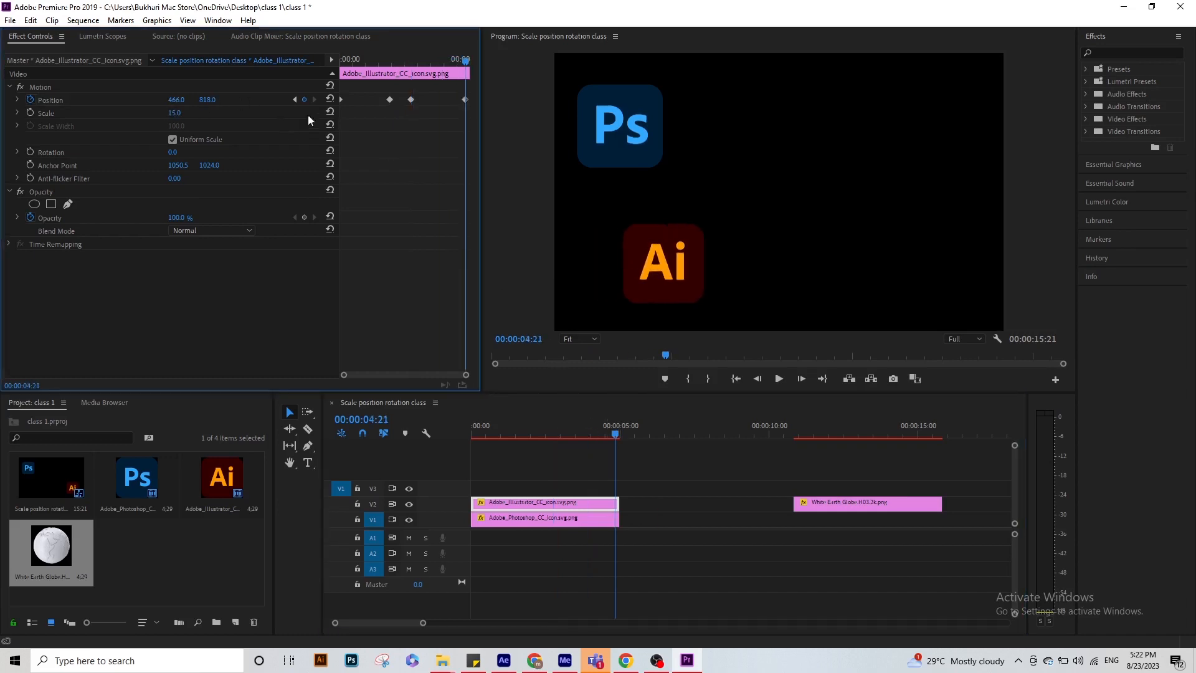
left_click(168, 101)
left_click(173, 76)
left_click_drag(177, 100, 919, 100)
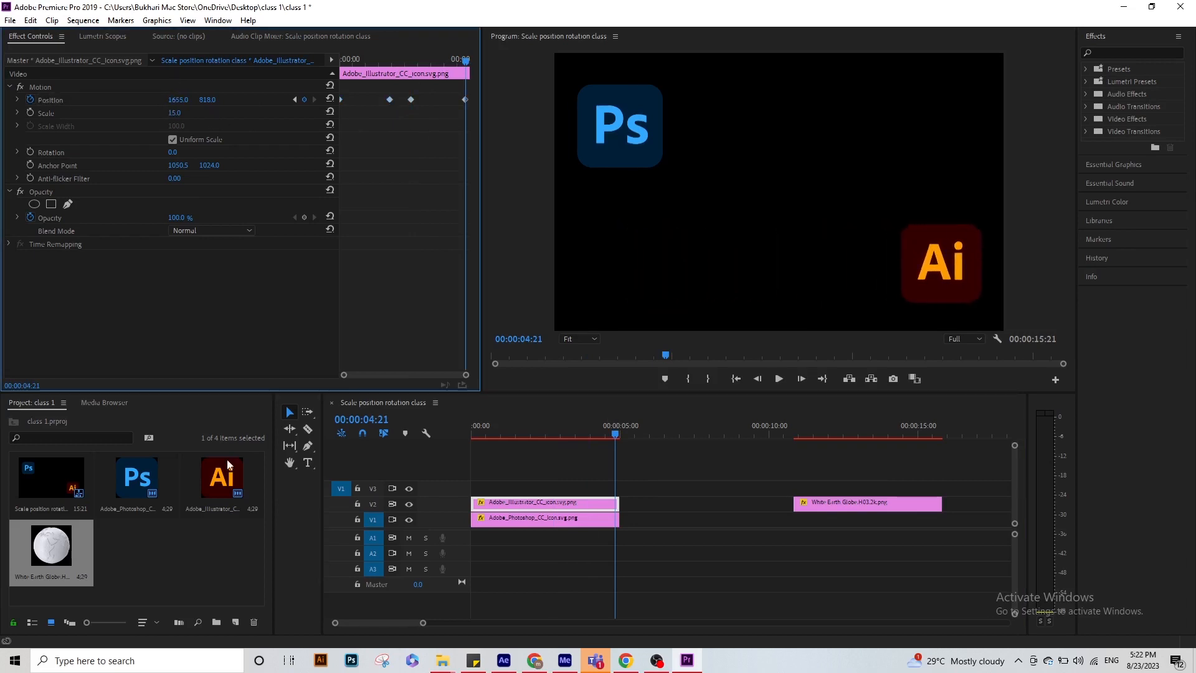
Play the sequence from the start to review the Illustrator icon's full back-and-forth animation
left_click_drag(583, 433, 402, 435)
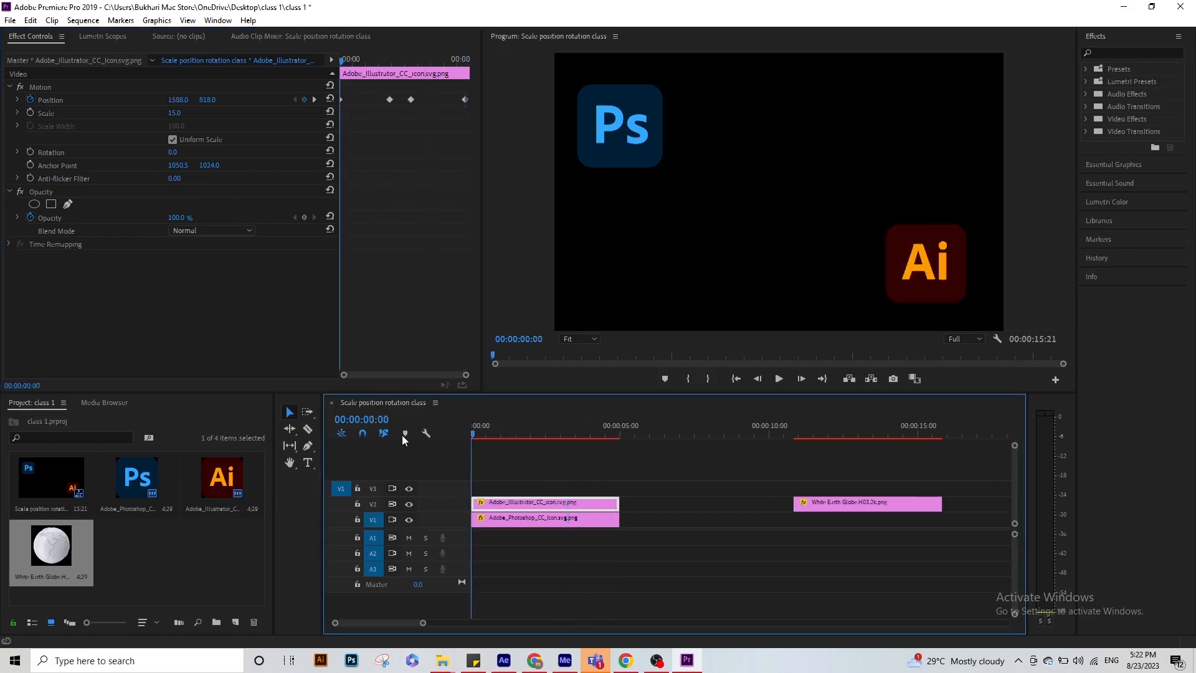
left_click(518, 476)
key("space")
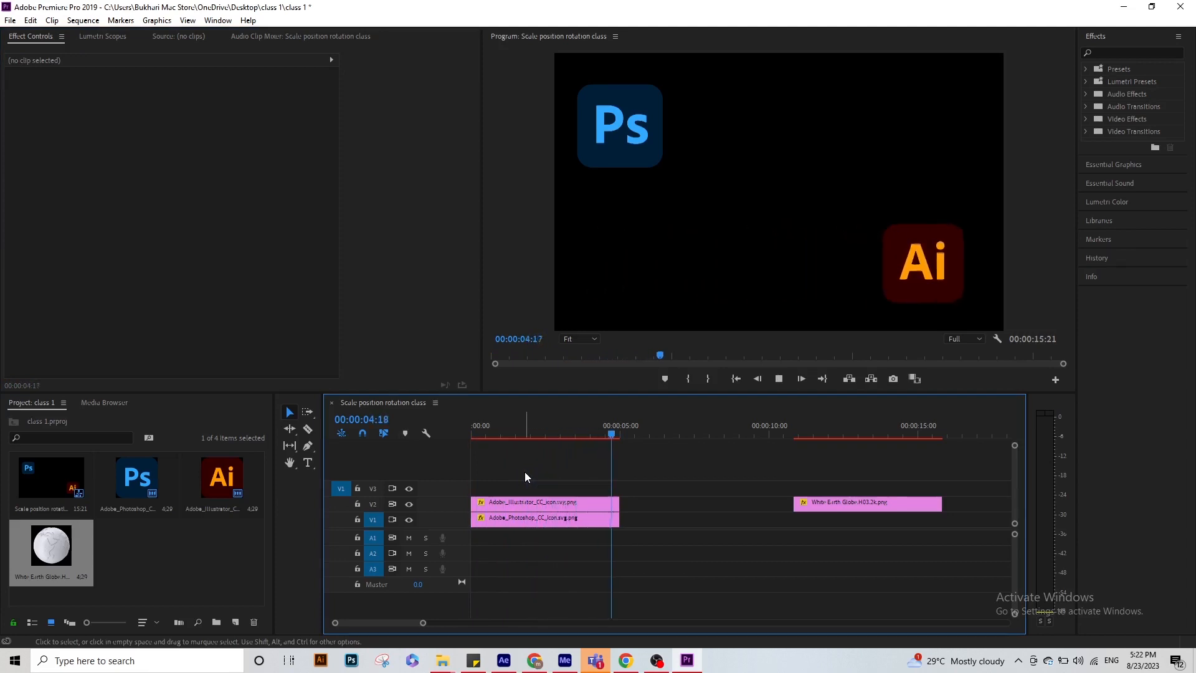
key("space")
left_click_drag(541, 431, 454, 440)
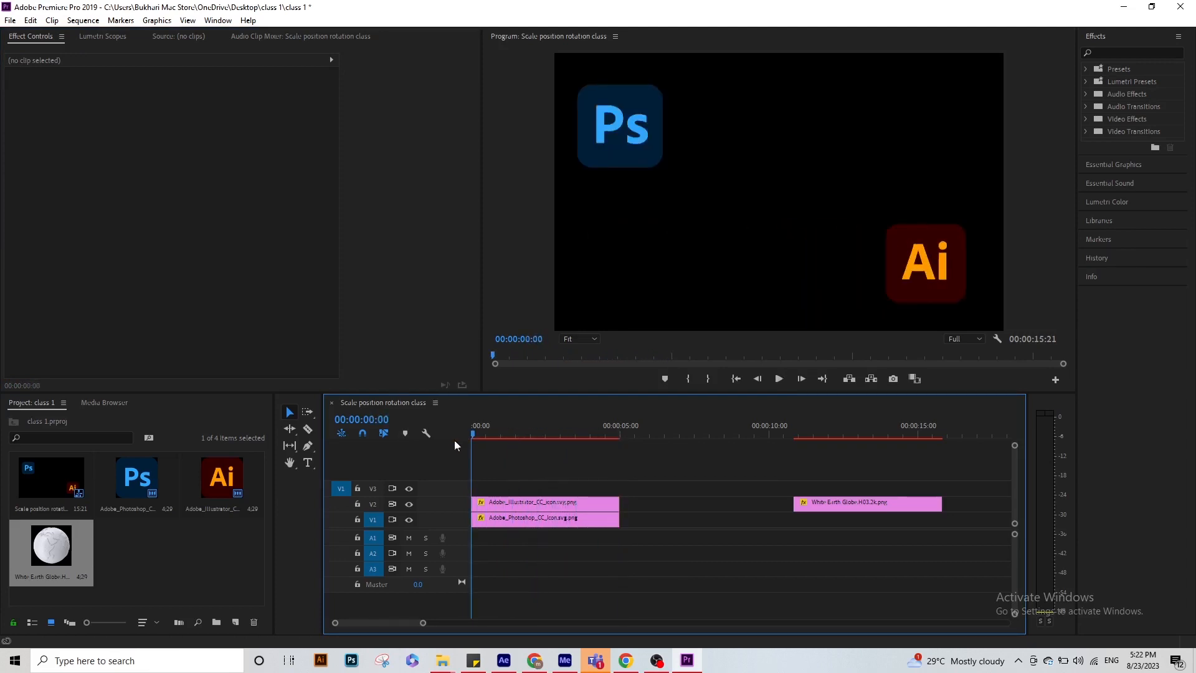
Animate the Photoshop clip's Position from a keyframe at the start to 1627, 284 at about two seconds
left_click(499, 521)
left_click(34, 103)
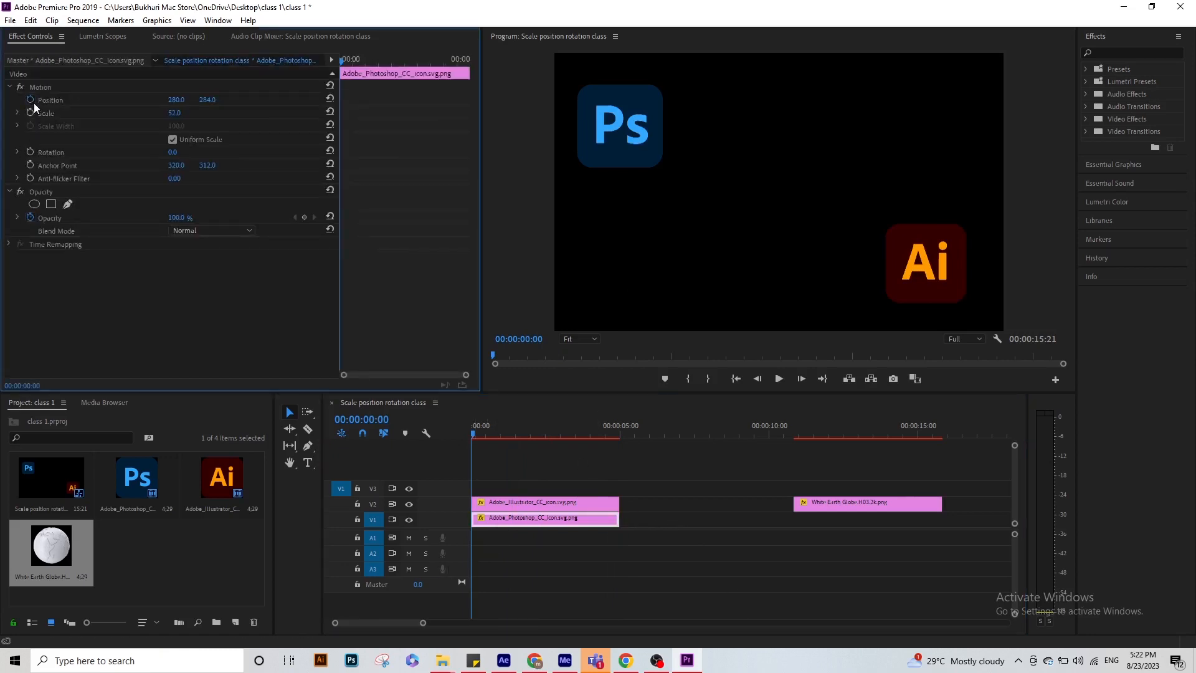
left_click(378, 60)
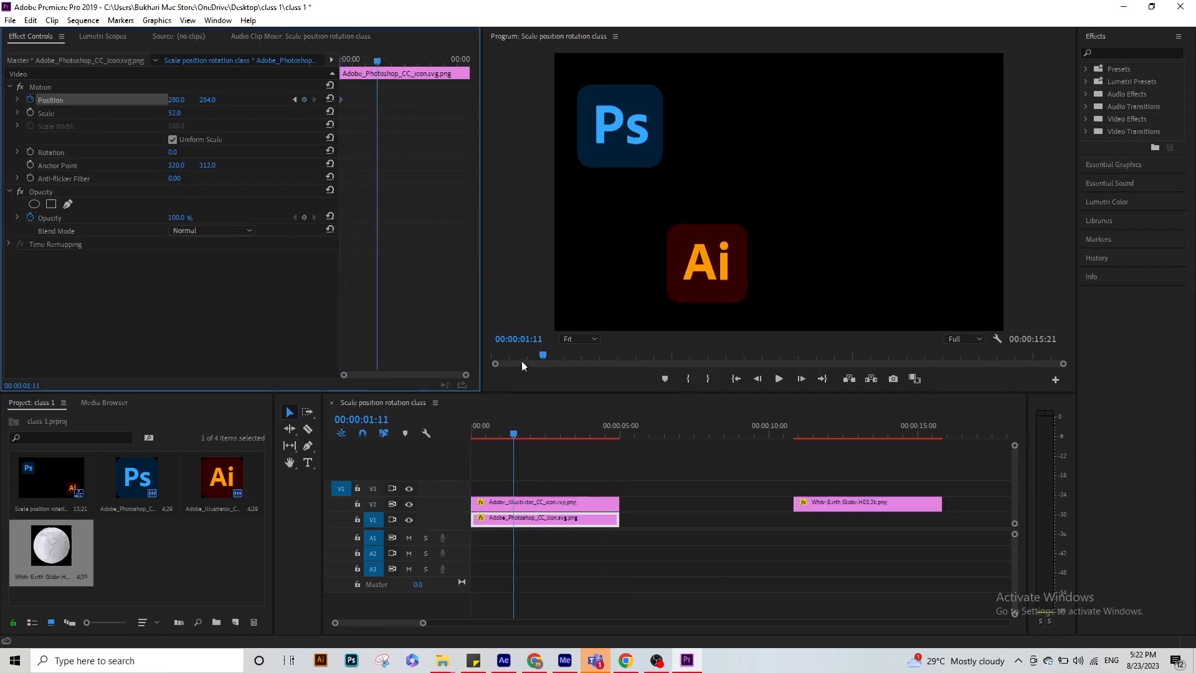
left_click_drag(528, 425, 535, 421)
left_click_drag(176, 100, 274, 100)
Hold the Photoshop icon with a Position keyframe at 00:00:02:18 and keyframe it back to the frame's left side near the clip's end
left_click_drag(536, 417, 552, 417)
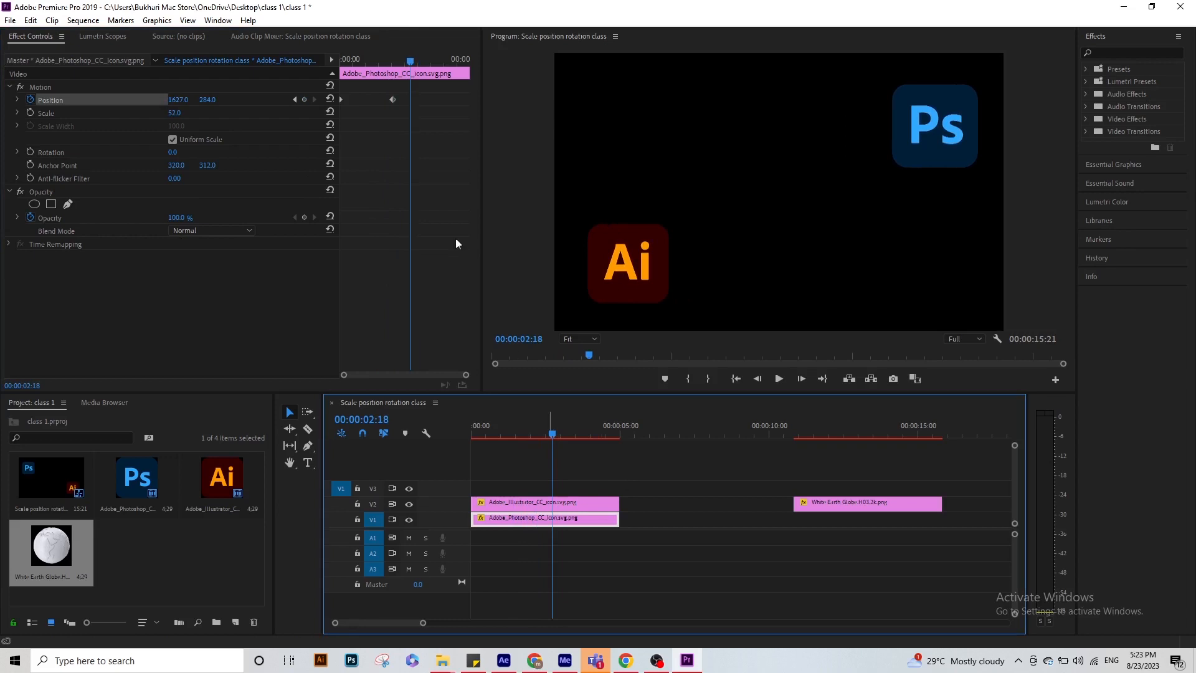
left_click(305, 99)
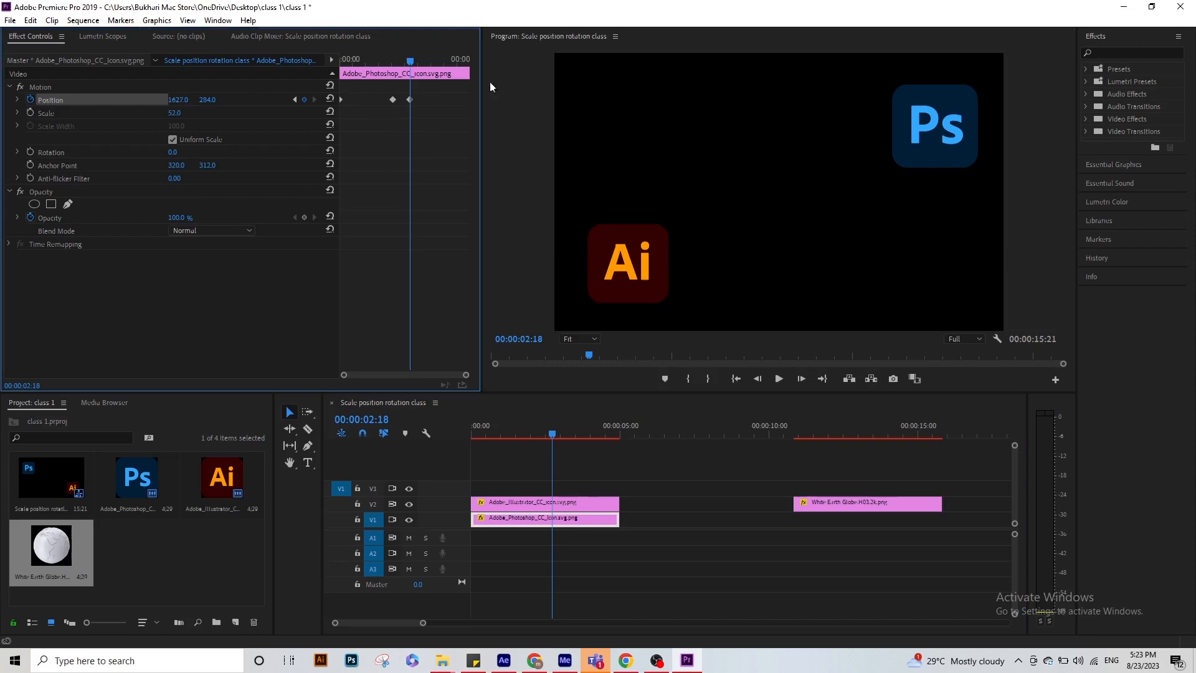
mouse_move(463, 58)
left_mouse_down()
mouse_move(479, 61)
mouse_move(459, 63)
left_mouse_up()
left_click_drag(183, 102, 0, 101)
Play the sequence from the start to review both icons' animations and return to the first frame
left_click_drag(610, 435, 205, 423)
key("space")
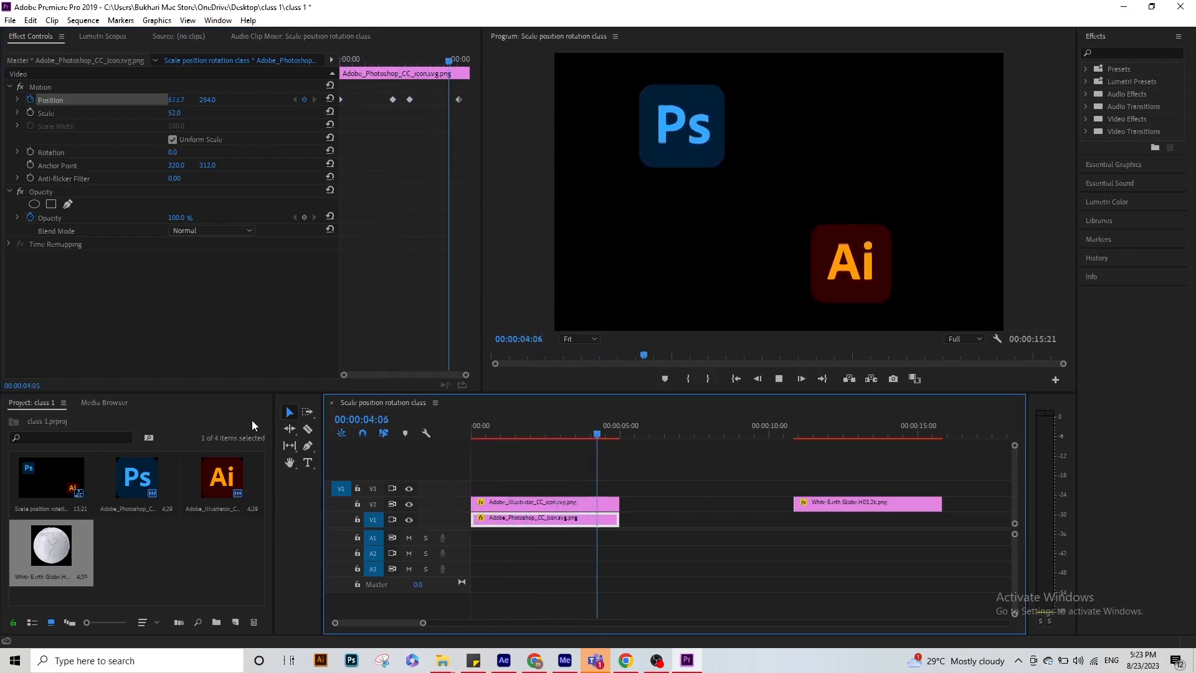
key("space")
left_click_drag(497, 439, 443, 435)
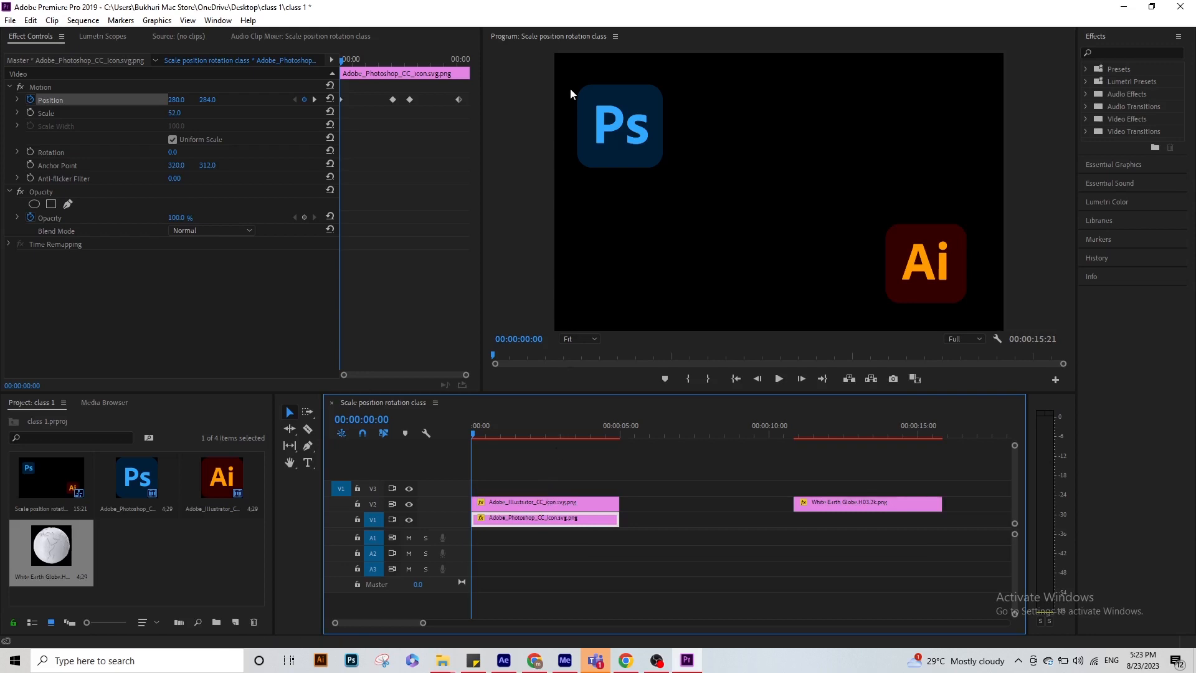
Animate the Illustrator clip's Scale from a keyframe at the first frame to 20 at 00:00:04:20
left_click_drag(518, 428, 435, 438)
left_click(503, 460)
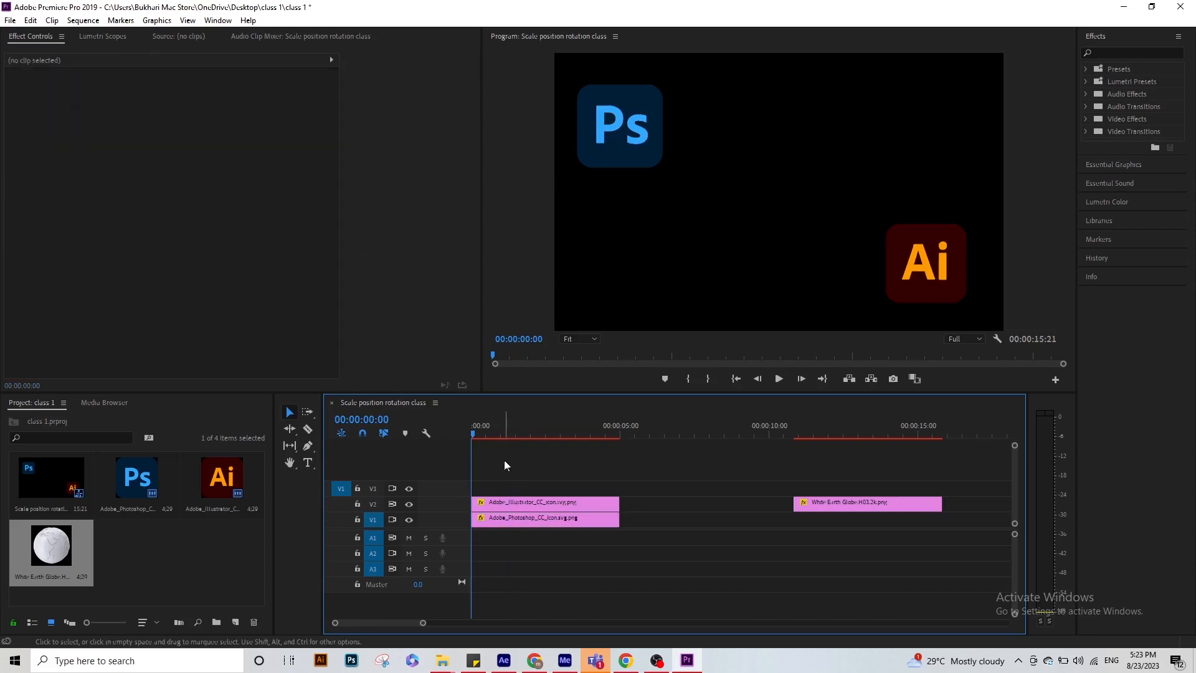
left_click(499, 501)
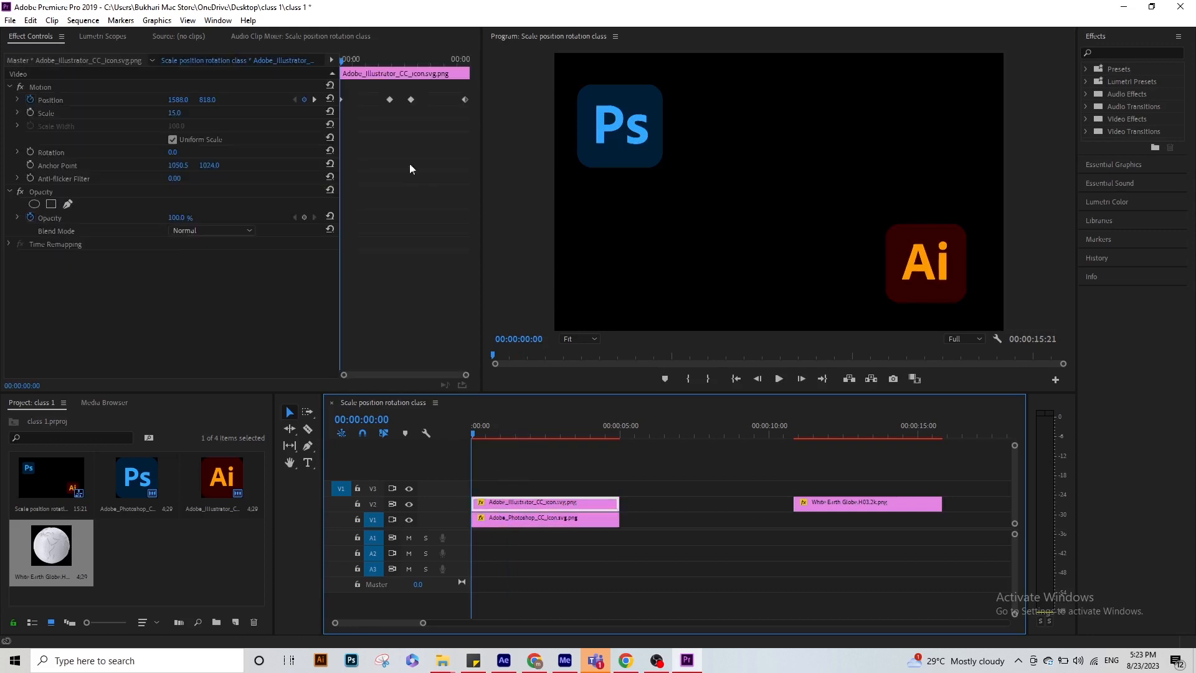
left_click(30, 113)
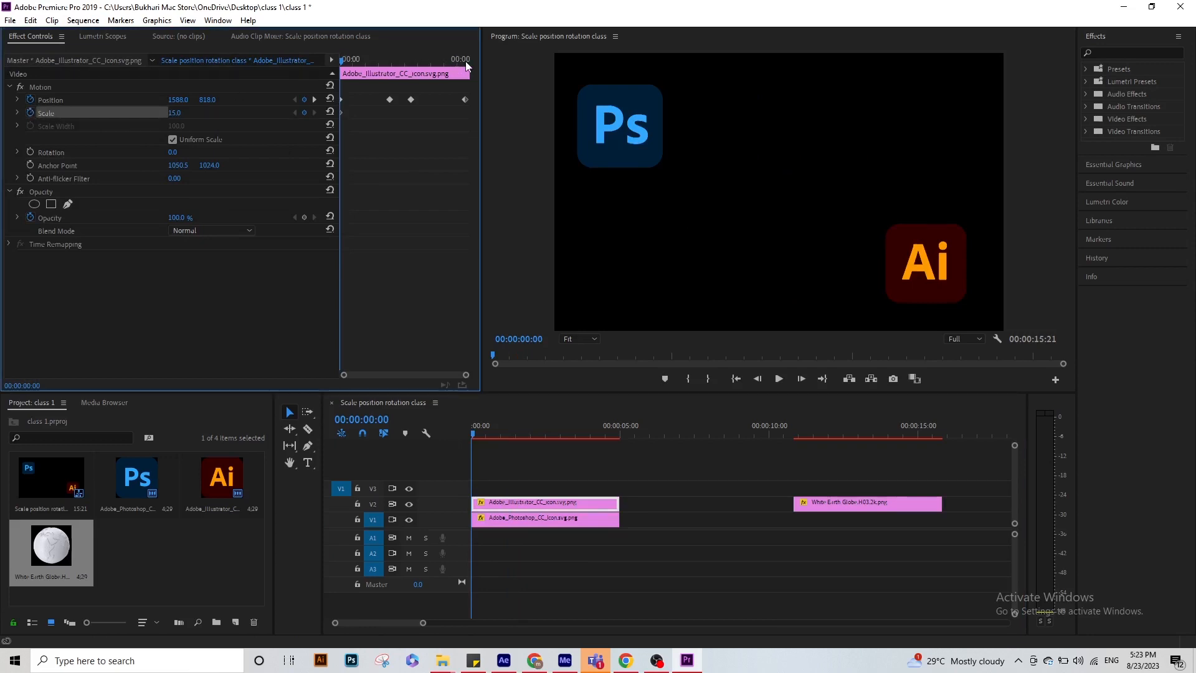
left_click(466, 60)
left_click(179, 113)
type("20")
key("Return")
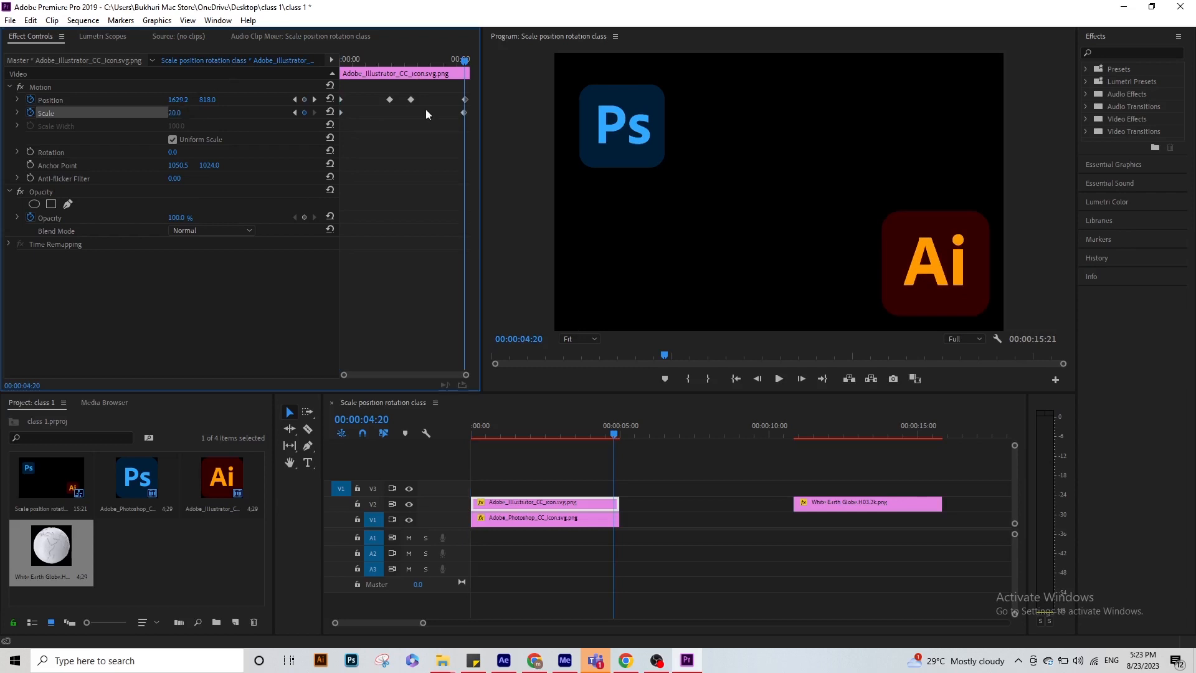
Animate the Photoshop clip's Scale from a keyframe at the first frame to 70 at 00:00:04:14
left_click(510, 519)
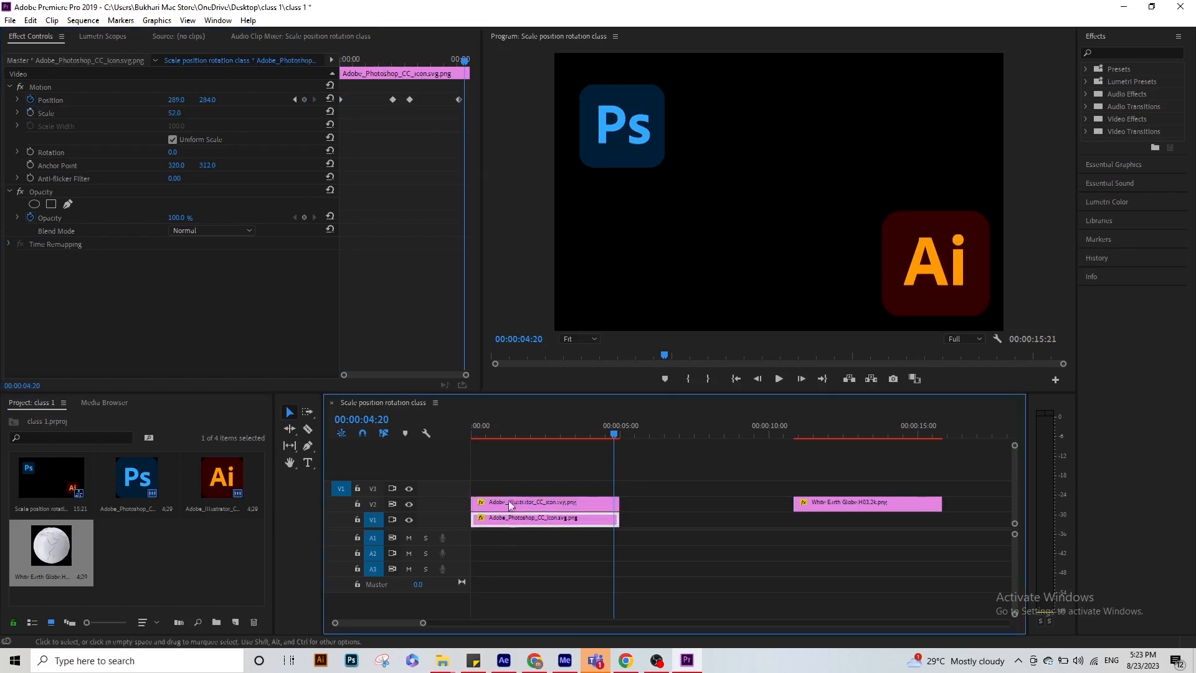
left_click_drag(518, 426, 383, 424)
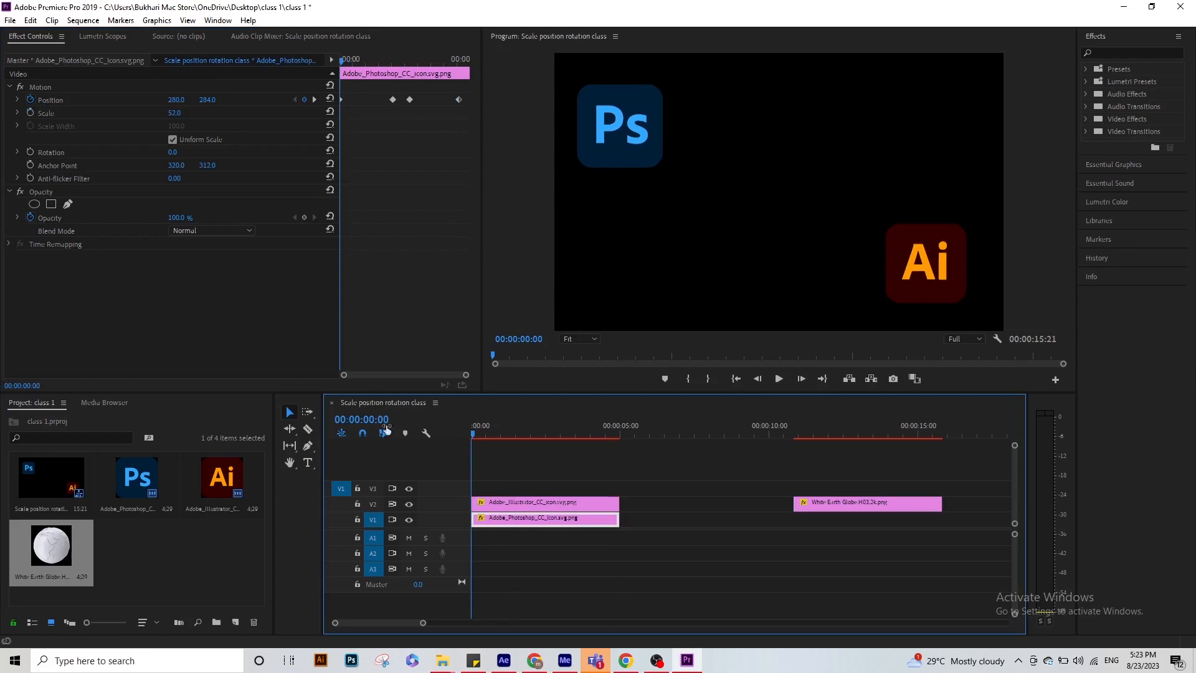
left_click(29, 113)
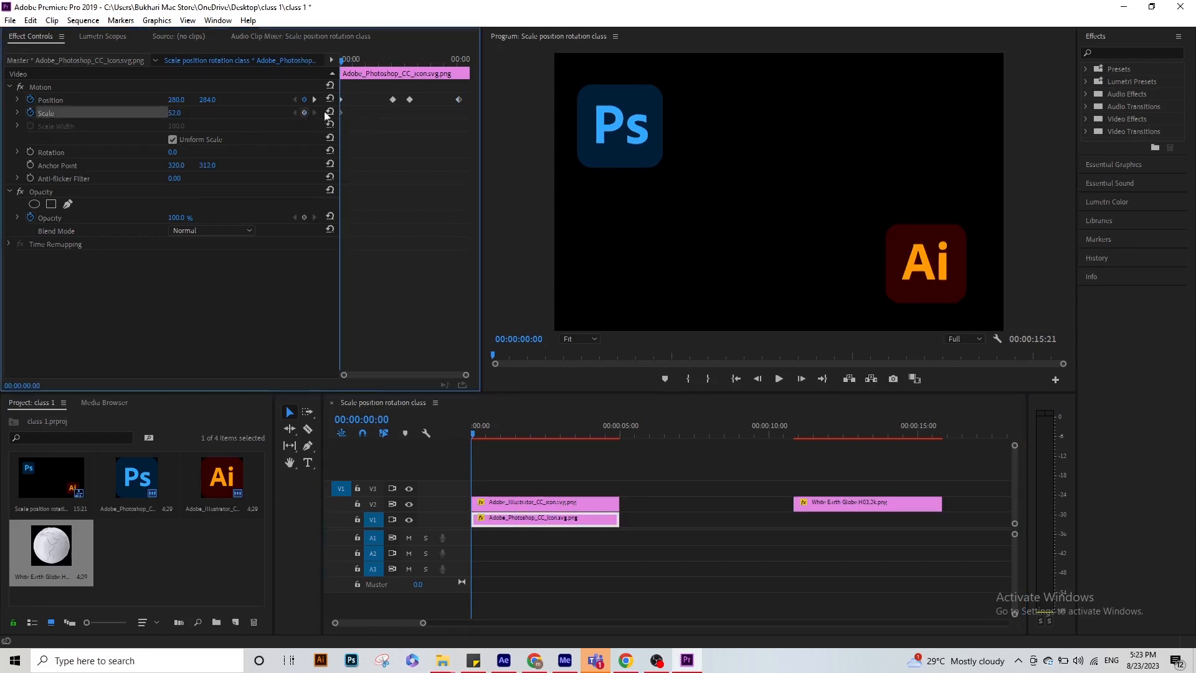
left_click_drag(456, 59, 460, 65)
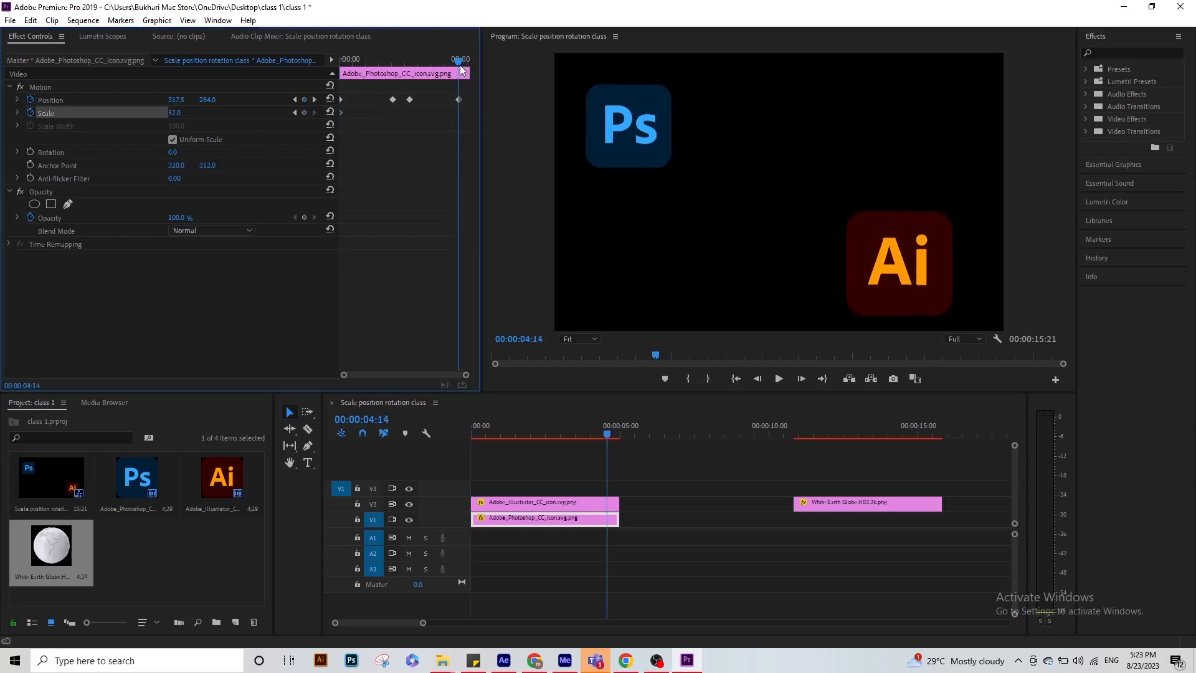
left_click(185, 111)
type("70")
key("Return")
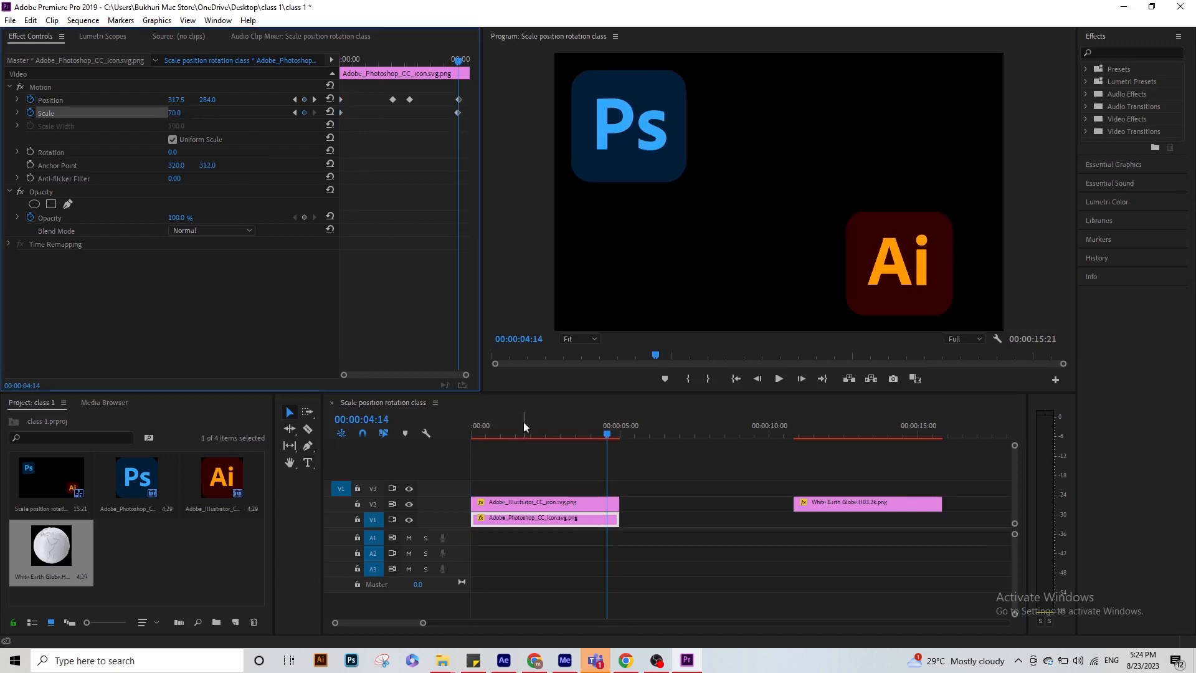
Play the sequence from the start to review both icons' scaling, select the Photoshop clip's keyframes and return to the first frame
key("Home")
key("space")
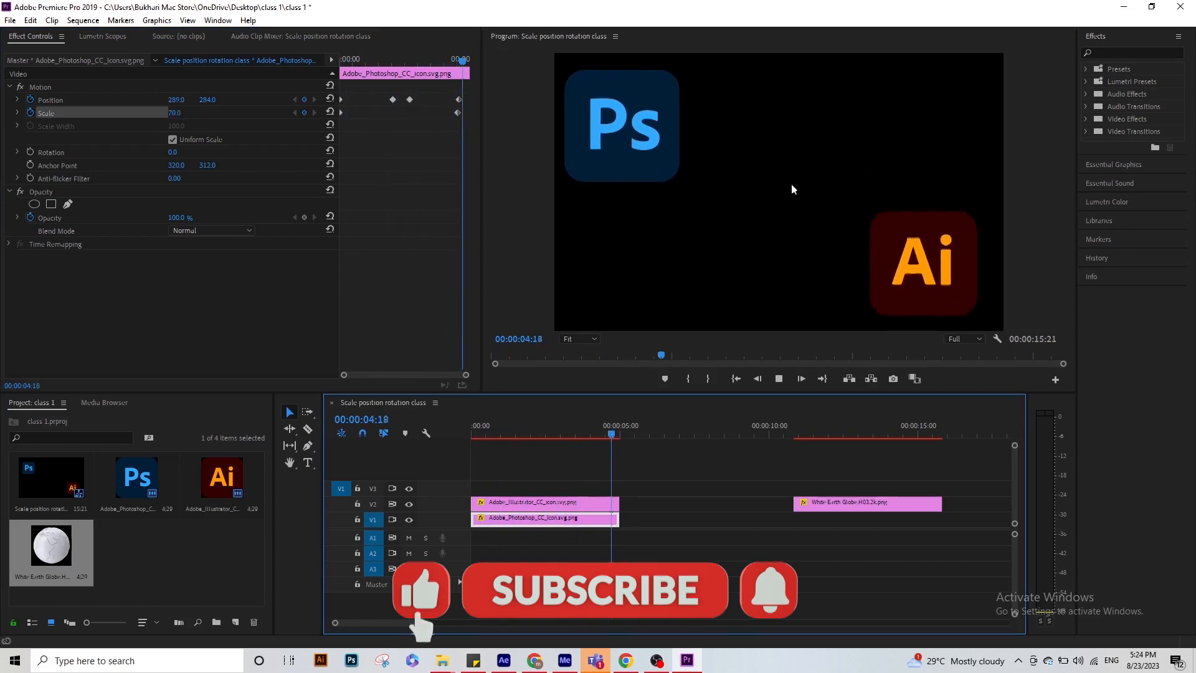
left_click(614, 422)
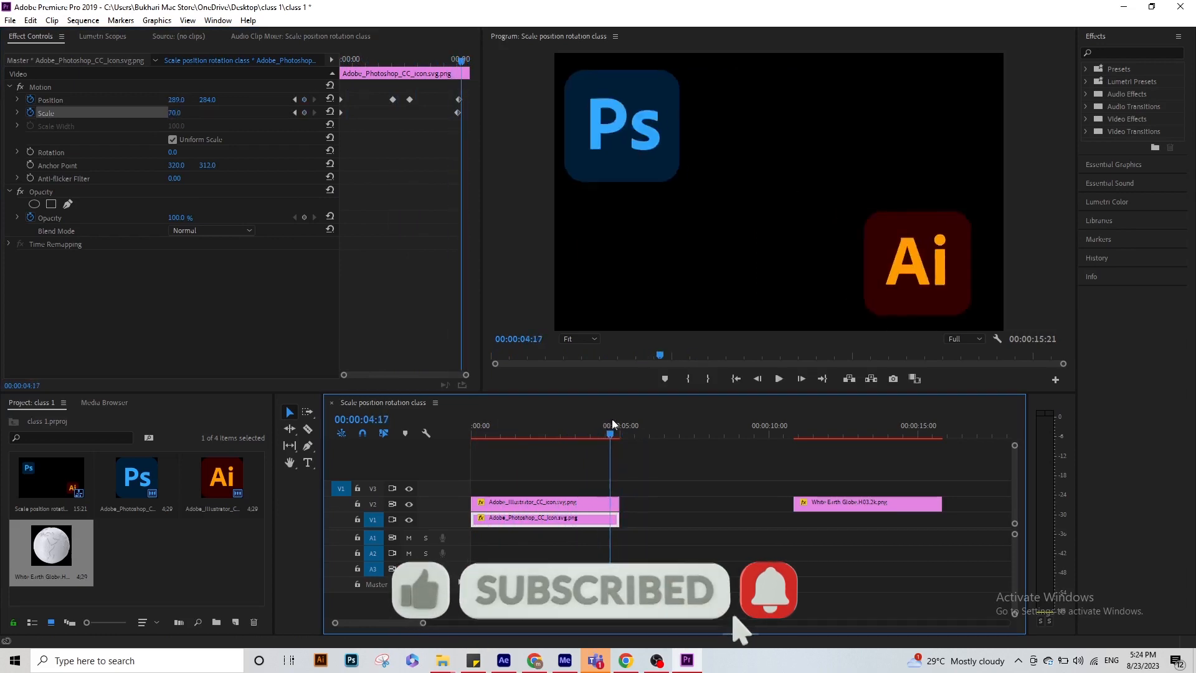
left_click_drag(505, 432, 472, 432)
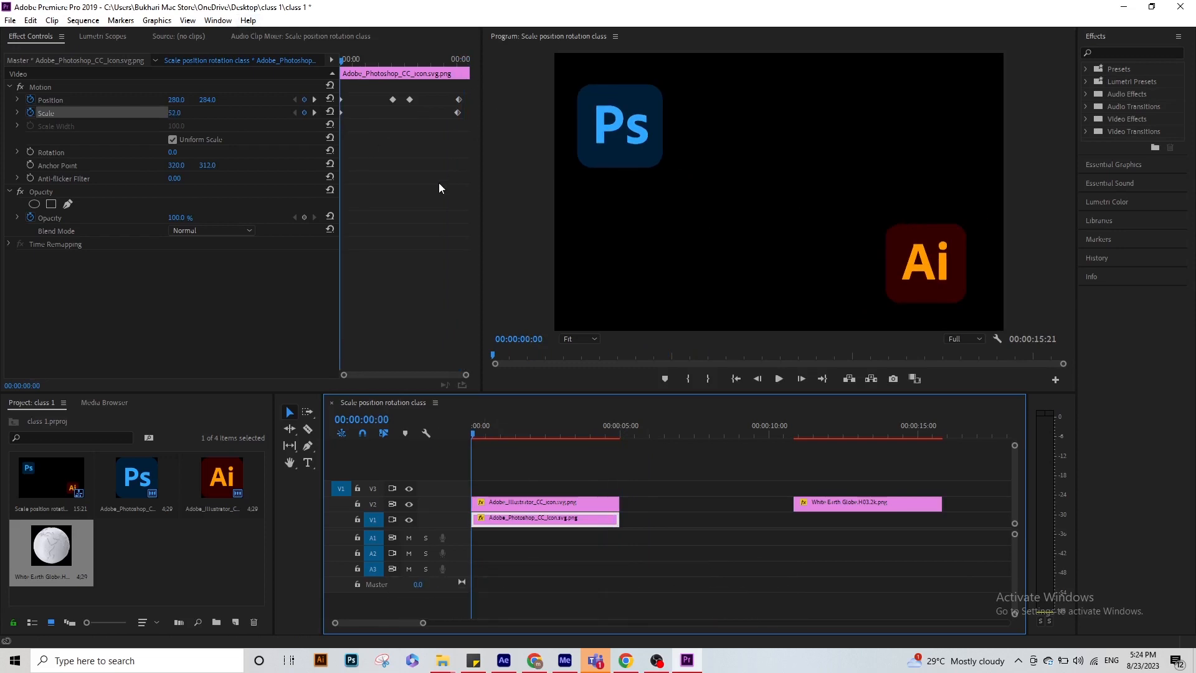
left_click_drag(466, 137, 312, 88)
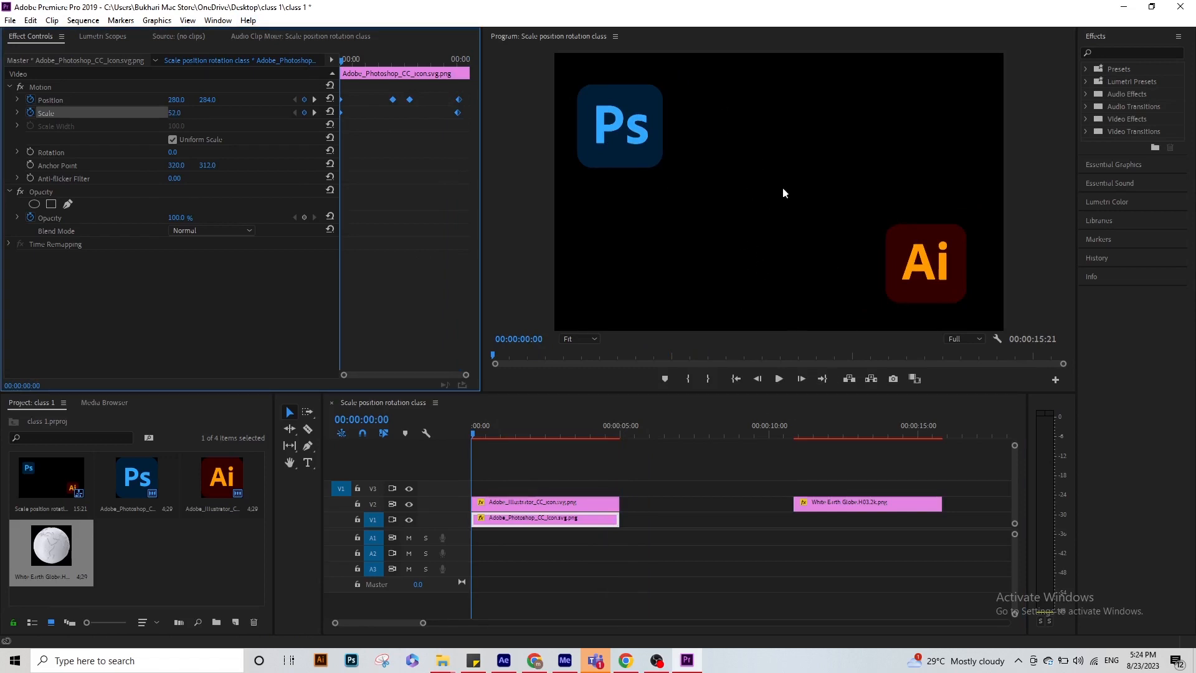
left_click_drag(555, 432, 462, 432)
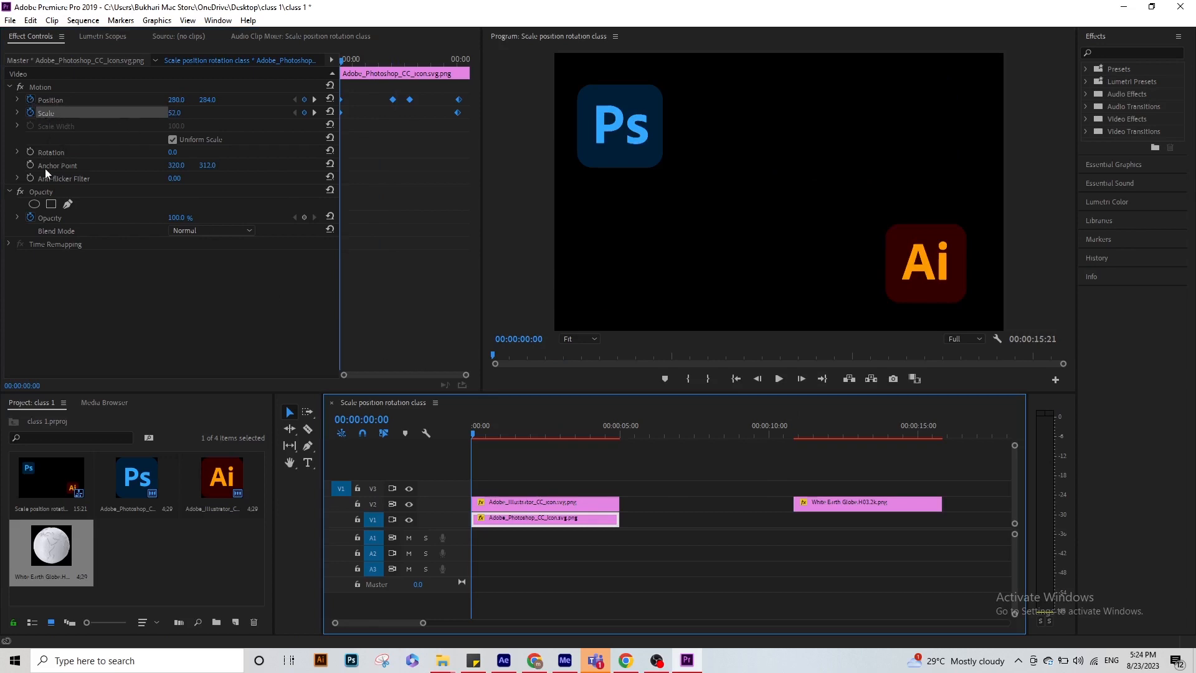
Move the globe clip close behind the icon clips and animate its Rotation from 0 at 00:00:05:24 to two full turns at 00:00:10:10
left_click(682, 492)
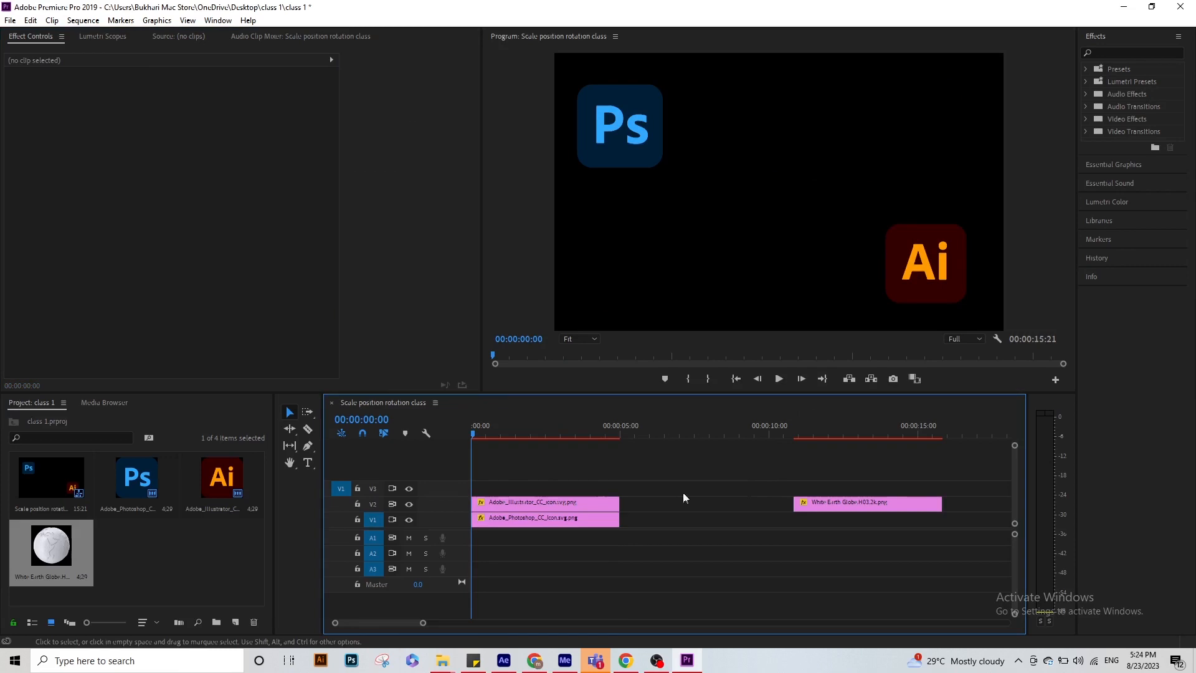
left_click_drag(816, 503, 671, 505)
mouse_move(668, 425)
left_mouse_down()
mouse_move(750, 425)
mouse_move(634, 435)
mouse_move(650, 433)
left_mouse_up()
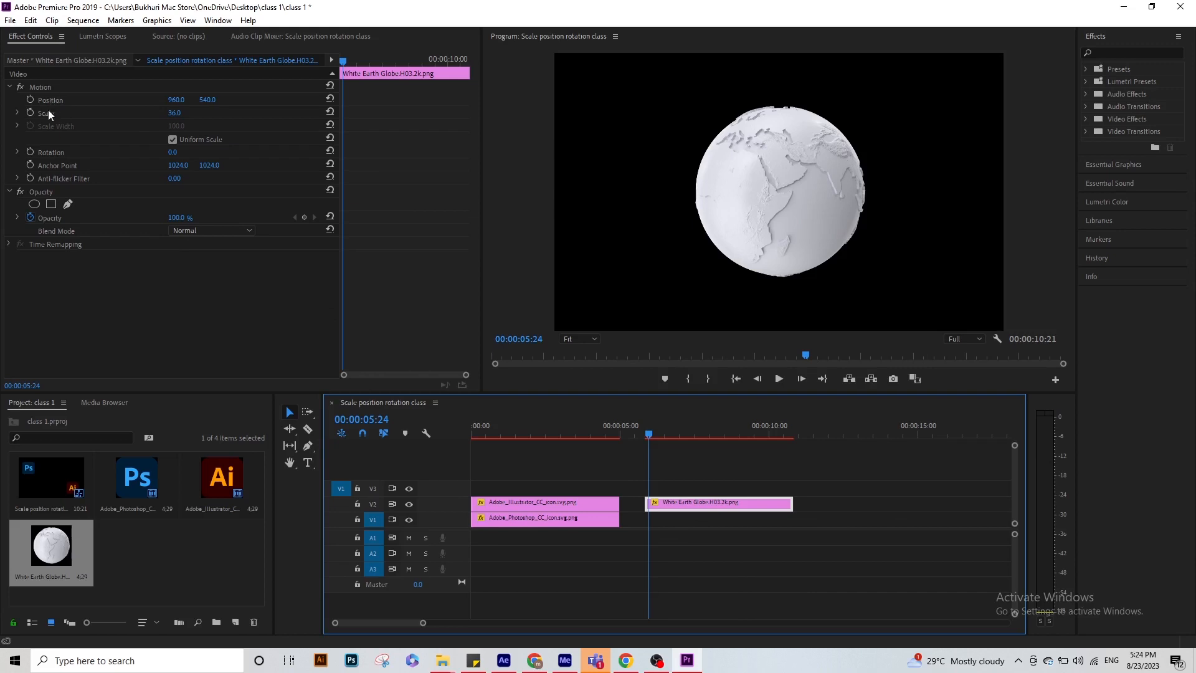
left_click(28, 153)
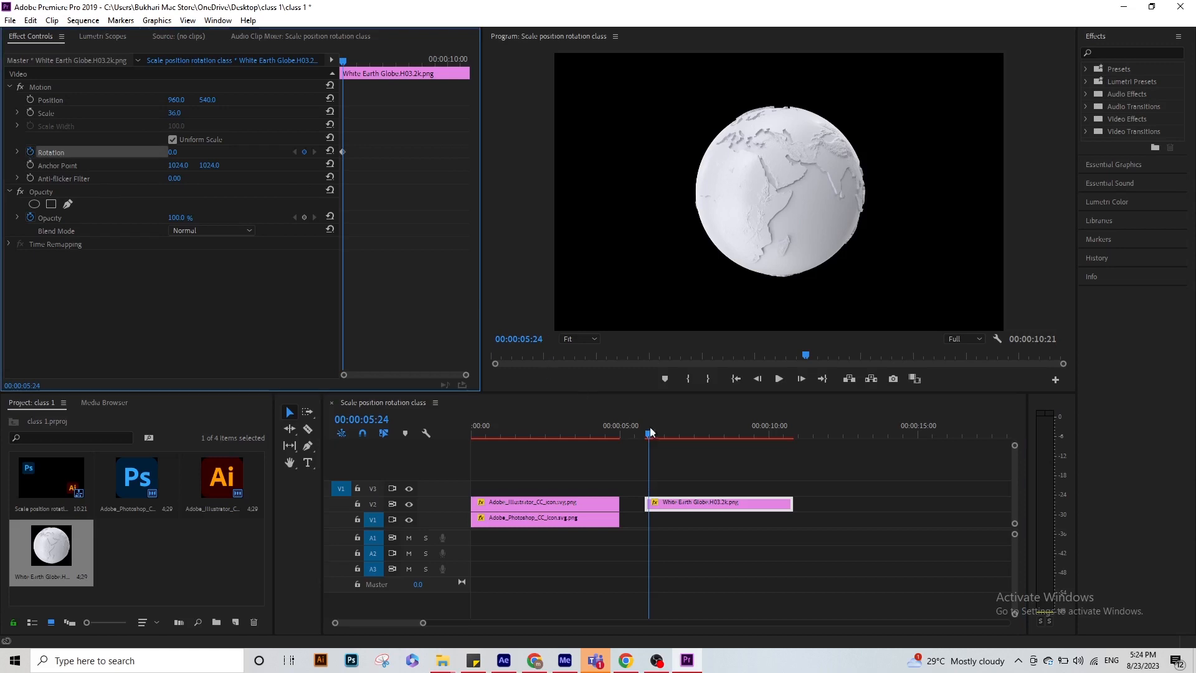
left_click(781, 428)
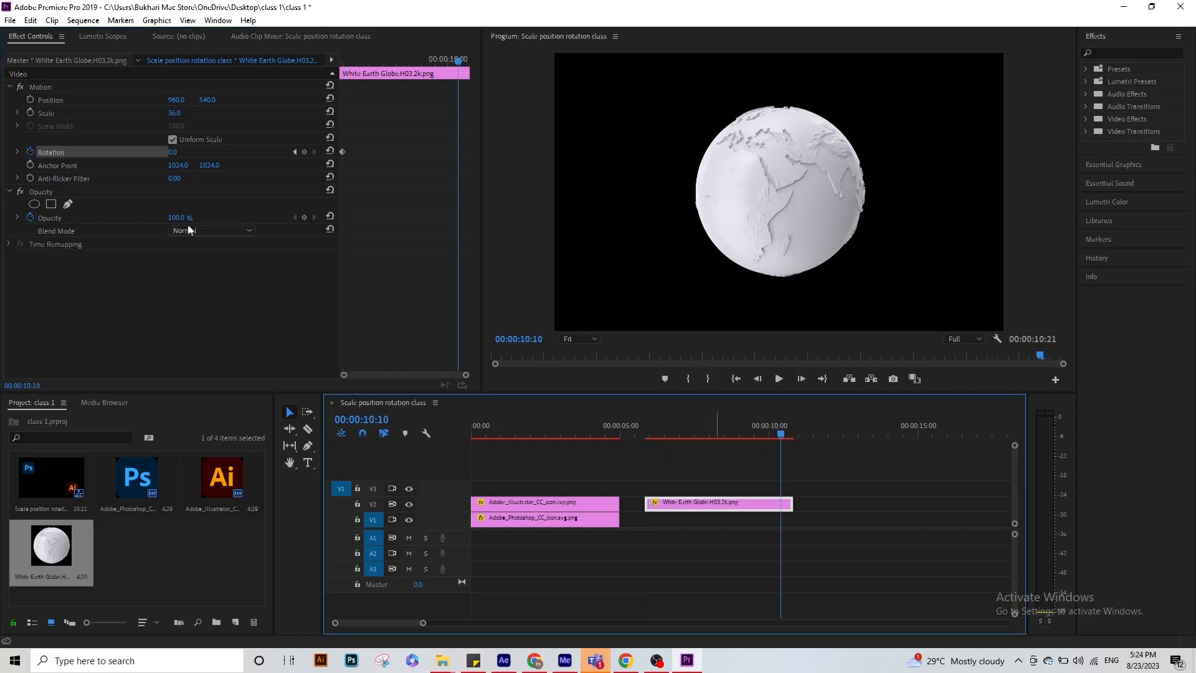
left_click_drag(180, 156, 318, 156)
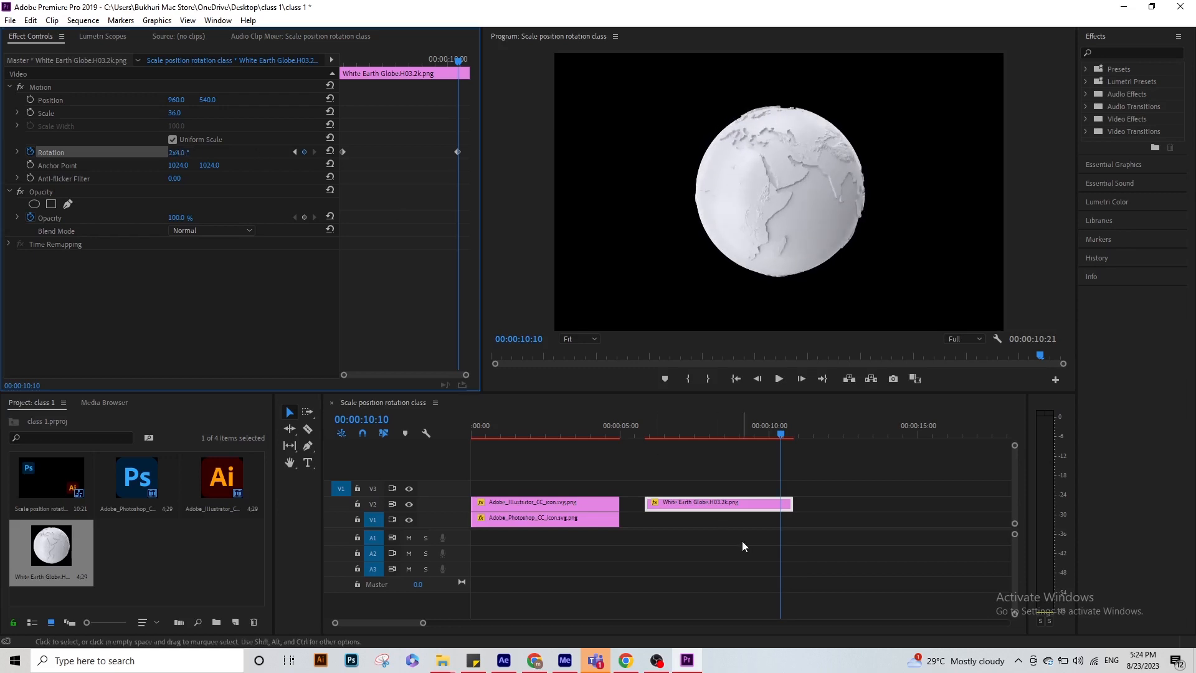
Play the globe clip to review its rotation and move the playhead near its last Rotation keyframe
left_click(663, 421)
key("space")
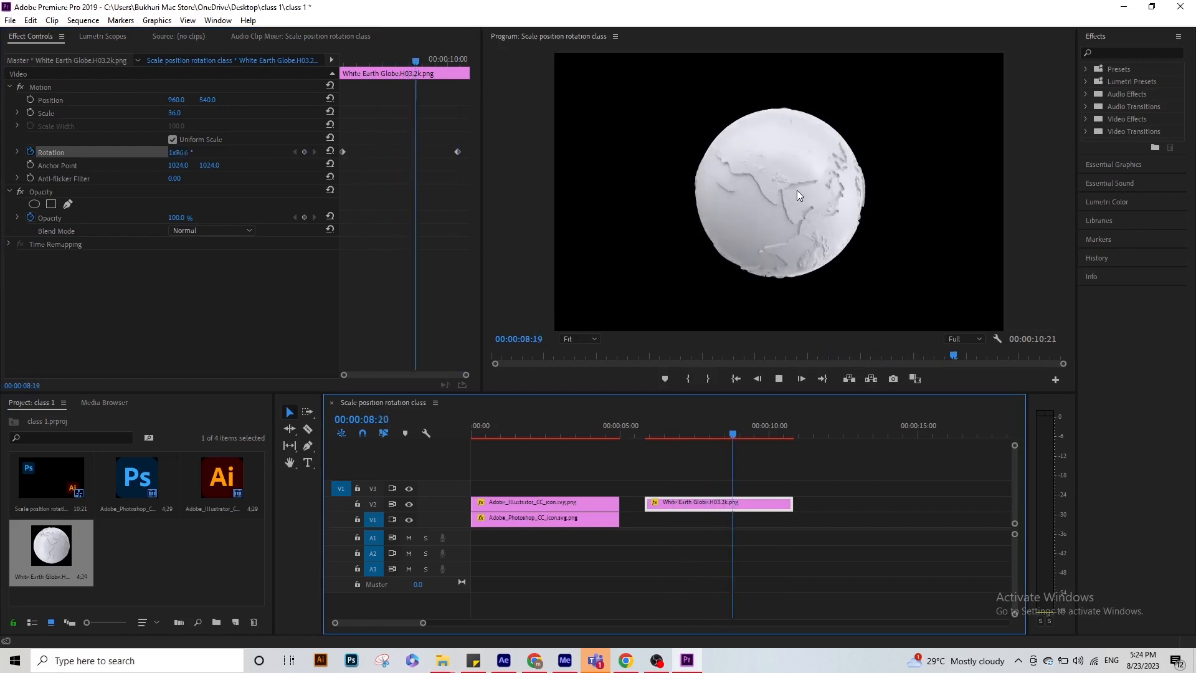
key("space")
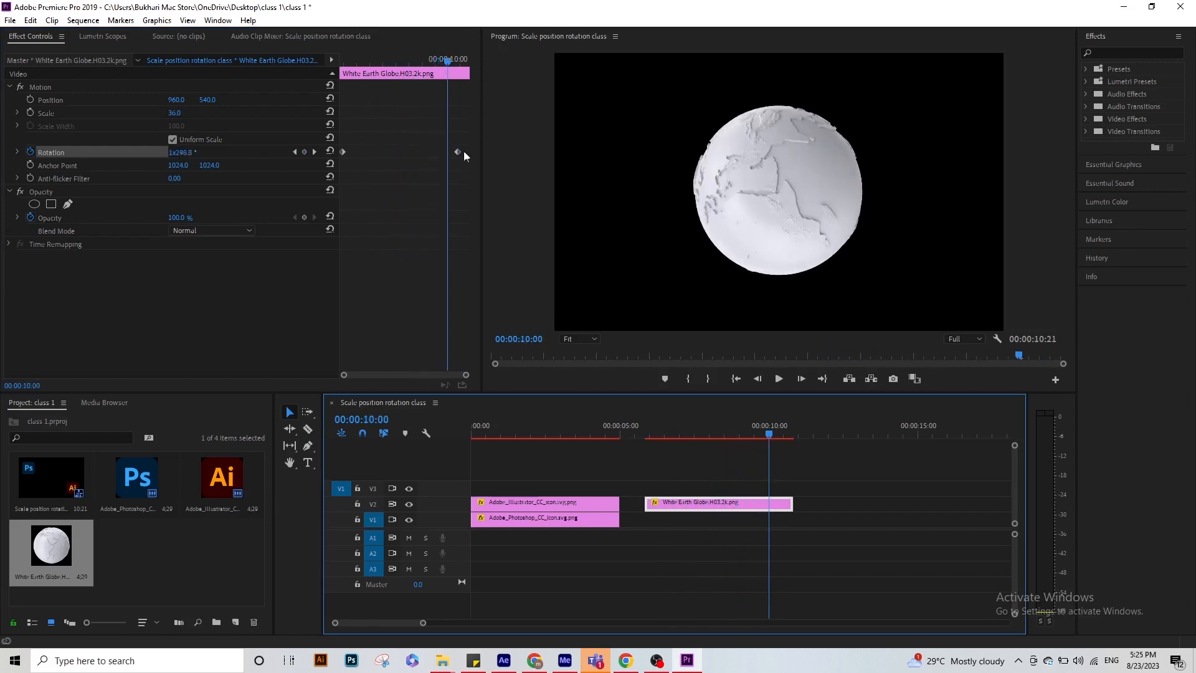
mouse_move(451, 63)
left_mouse_down()
mouse_move(346, 62)
mouse_move(457, 61)
left_mouse_up()
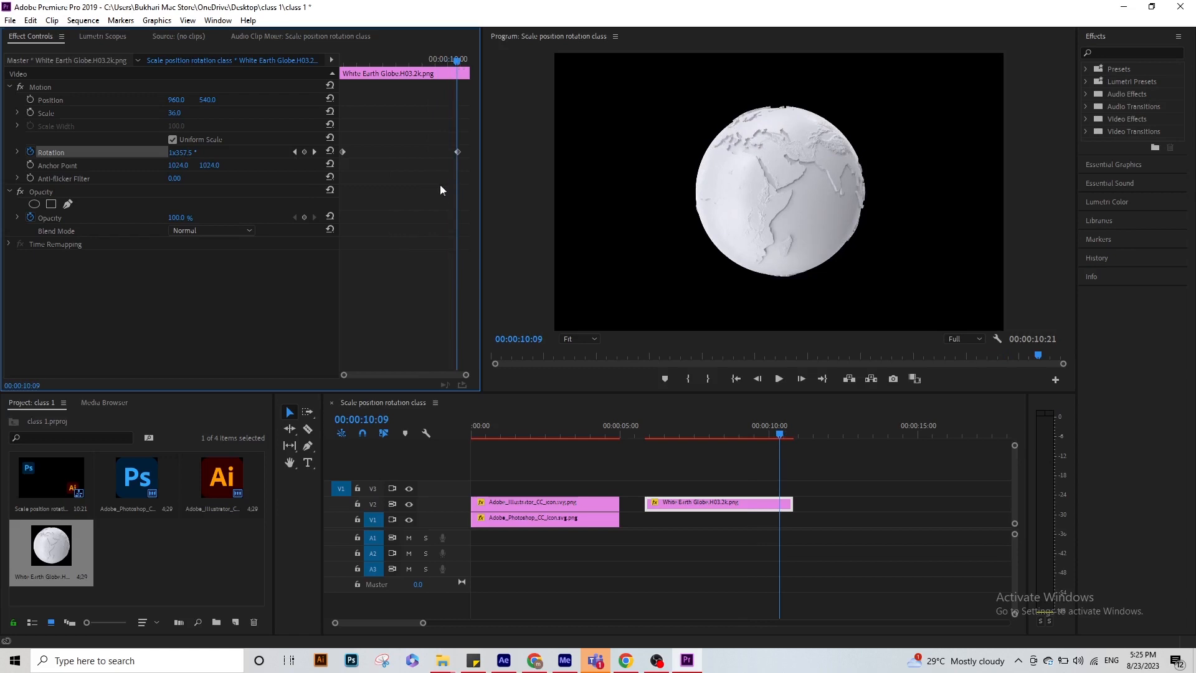
Delete the globe clip's last Rotation keyframe and undo the deletion
left_click_drag(425, 195, 468, 147)
key("Delete")
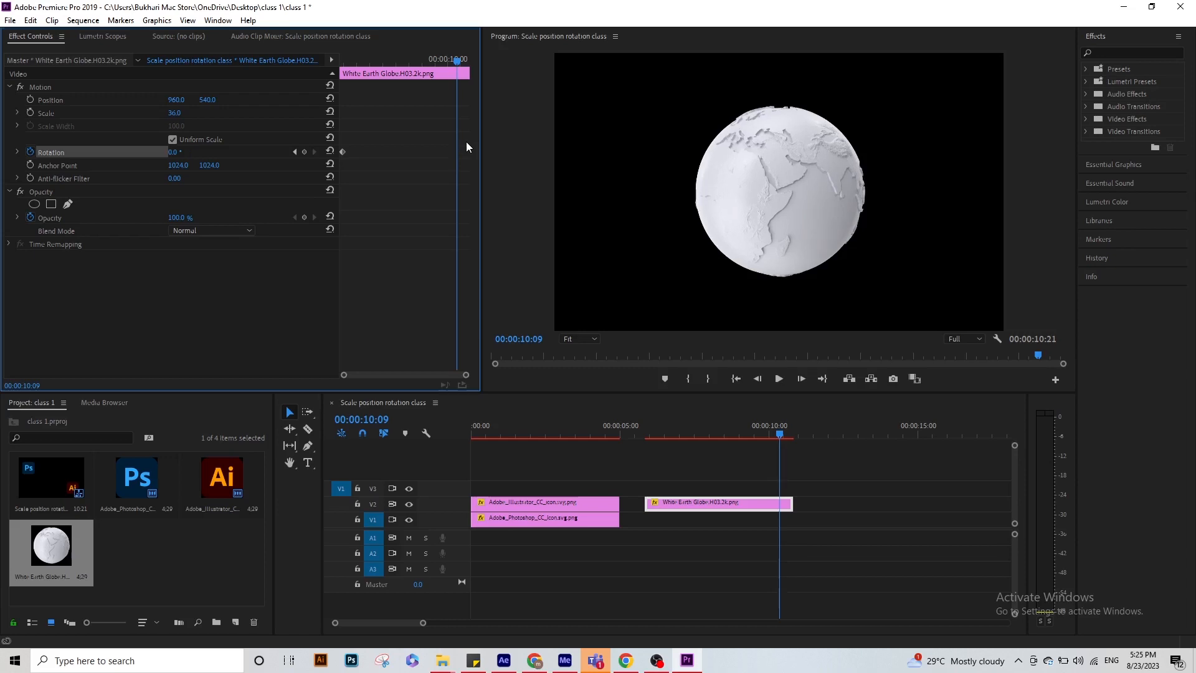
key("ctrl+z")
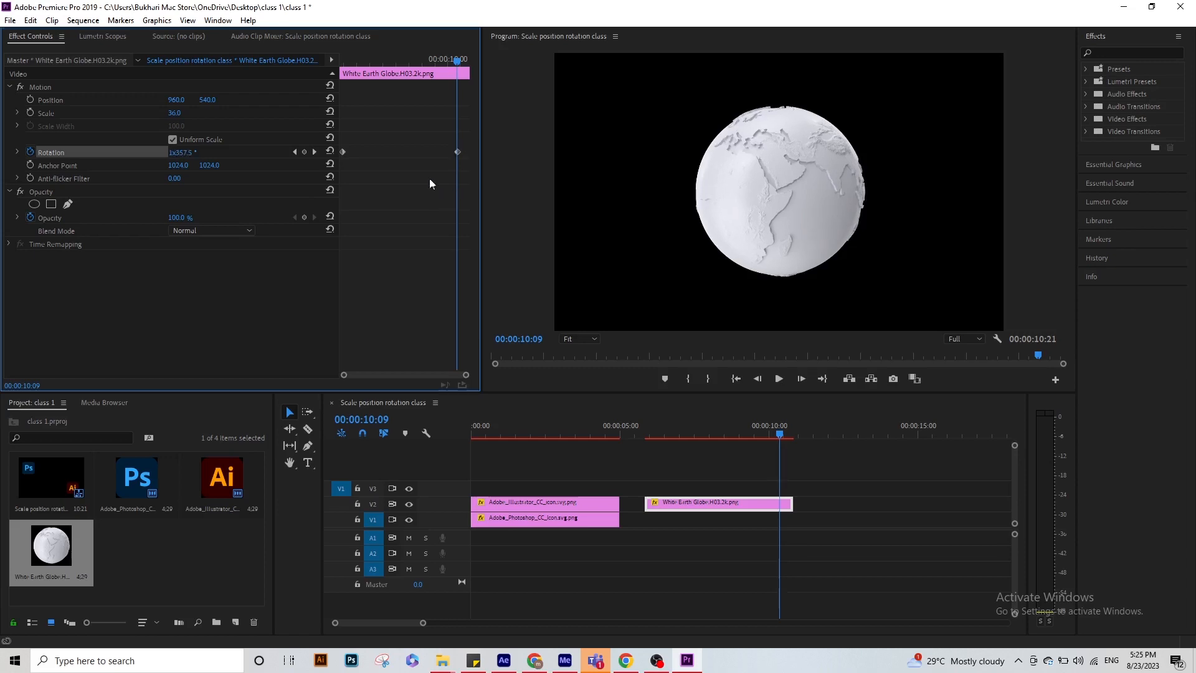
Select the Illustrator clip and scrub through it to examine how Position and Scale change between keyframes
left_click(548, 506)
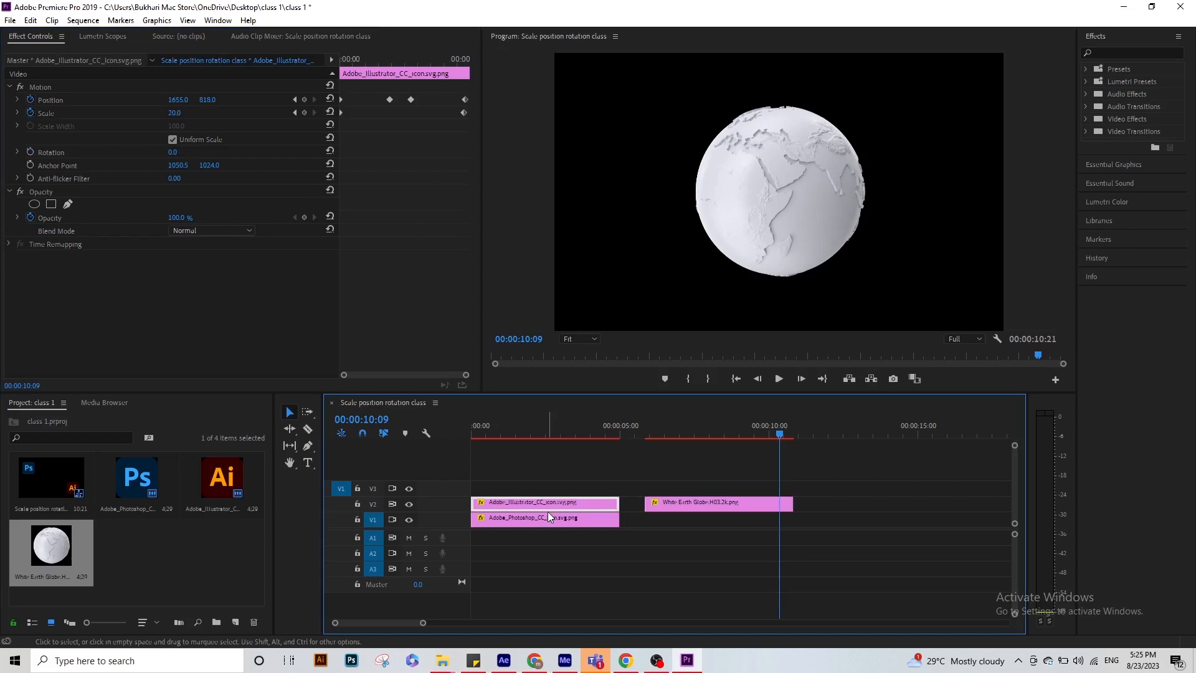
left_click_drag(459, 55, 305, 79)
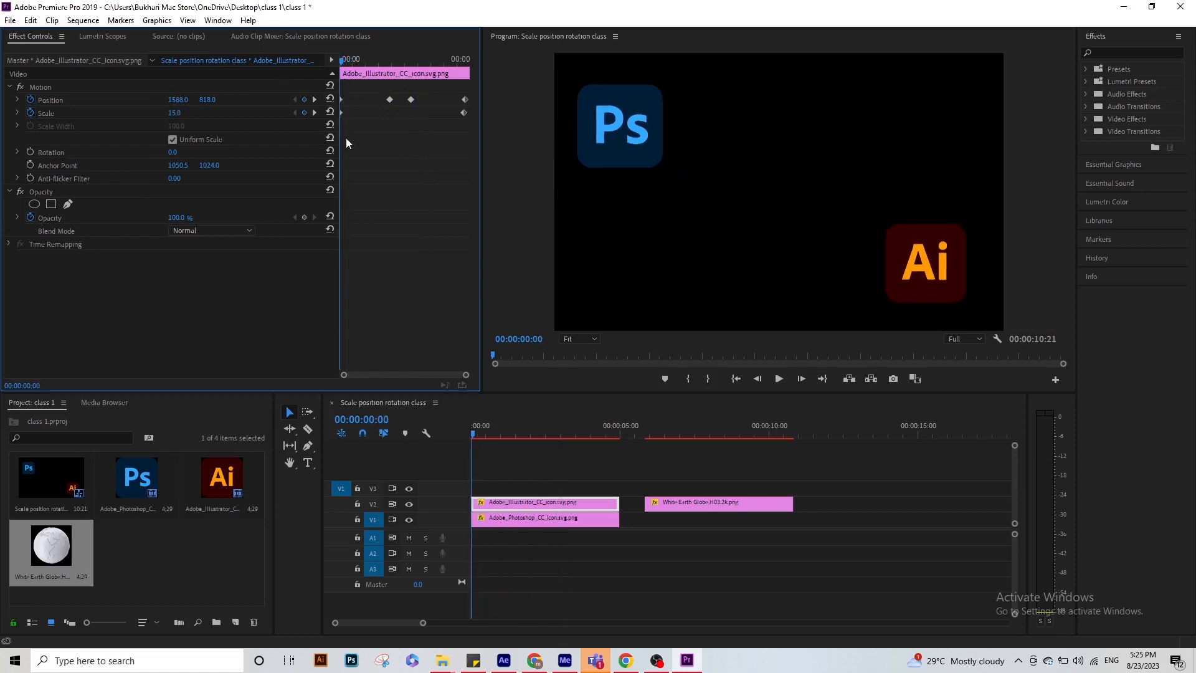
left_click_drag(390, 54, 435, 70)
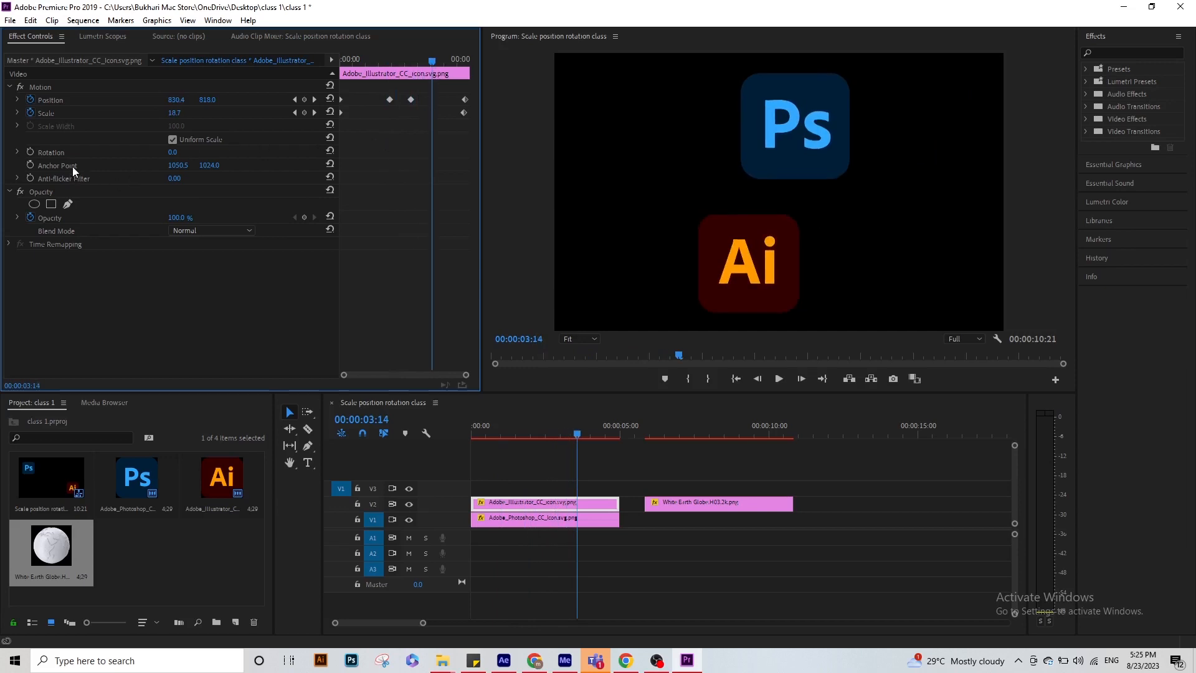
mouse_move(376, 62)
left_mouse_down()
mouse_move(330, 55)
mouse_move(372, 59)
left_mouse_up()
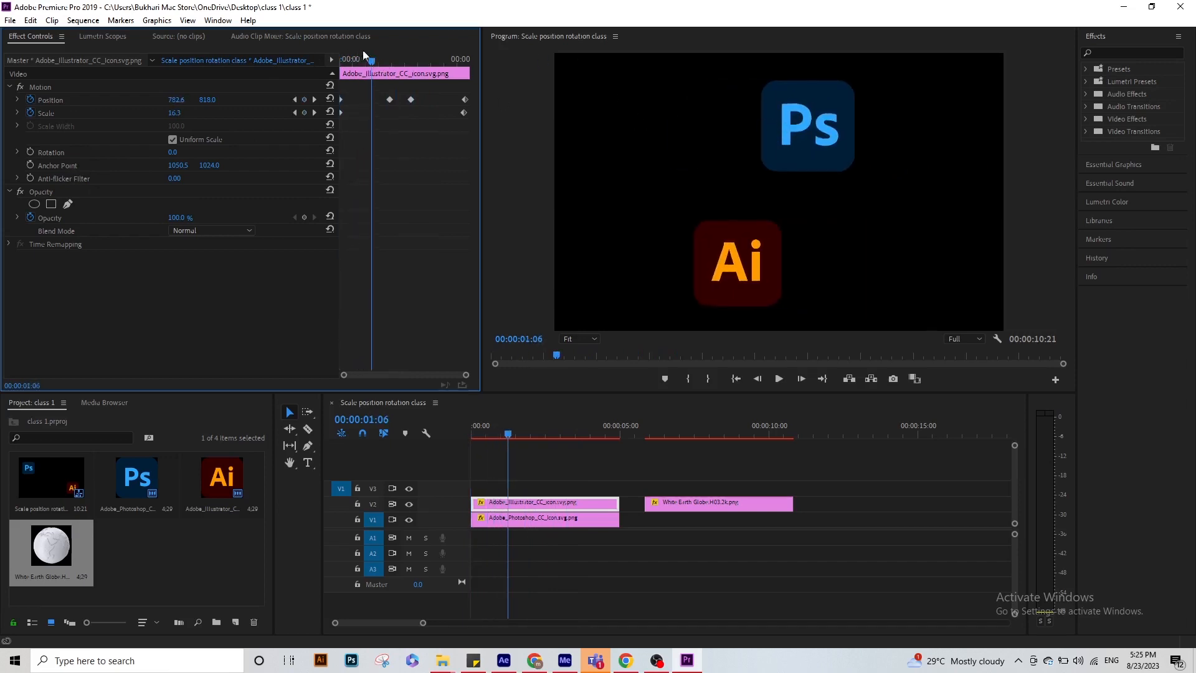
left_click_drag(391, 63, 376, 70)
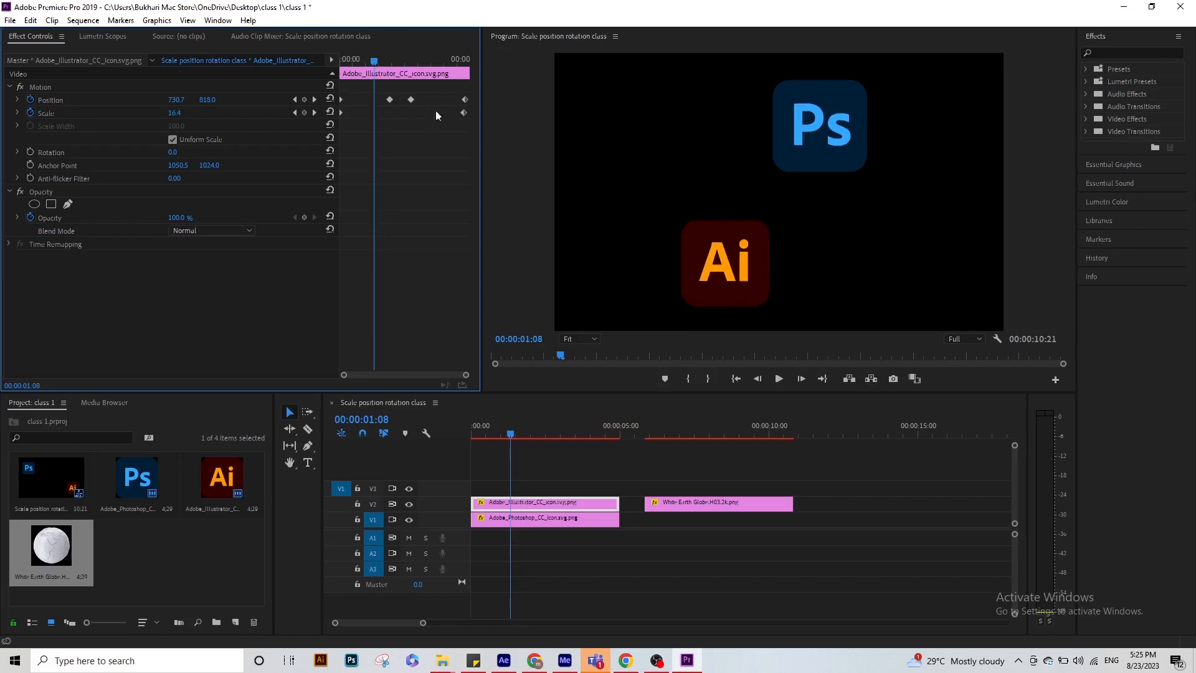
Delete all Position and Scale keyframes from the Illustrator and Photoshop clips
left_click_drag(467, 86, 349, 153)
key("Delete")
left_click(531, 522)
left_click_drag(466, 82, 368, 147)
key("Delete")
Fade in the Photoshop clip with Opacity keyframes from 0% at the first frame to 100% at 00:00:02:04
left_click_drag(487, 427, 451, 422)
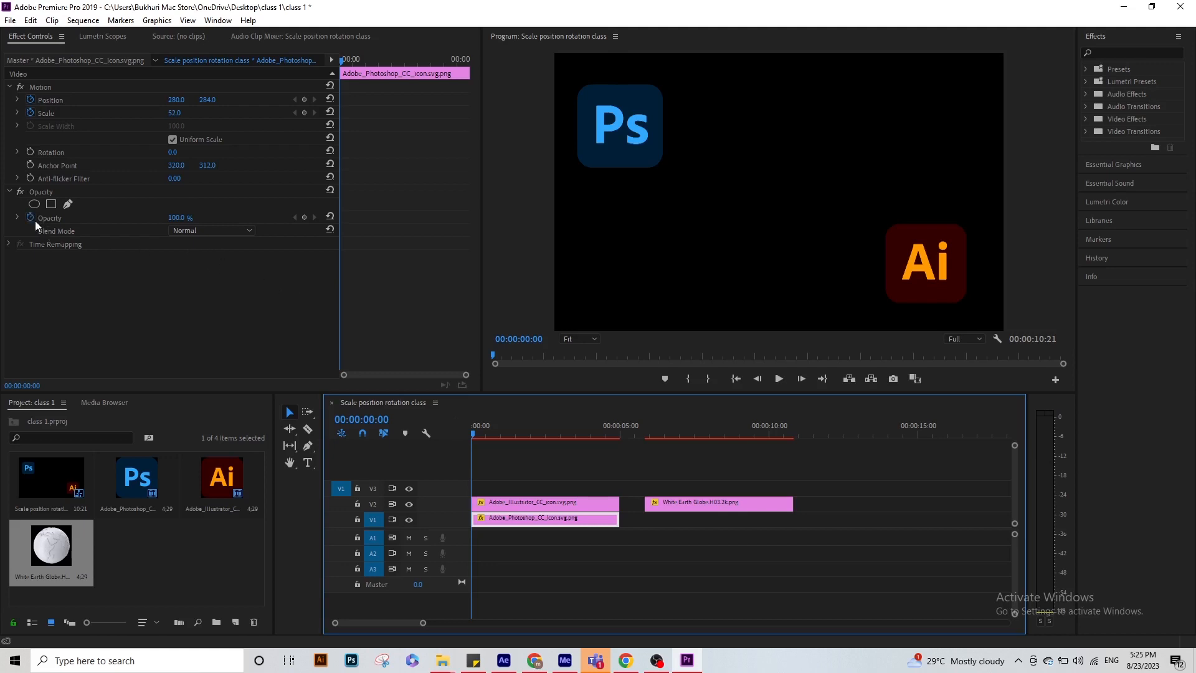
left_click(305, 218)
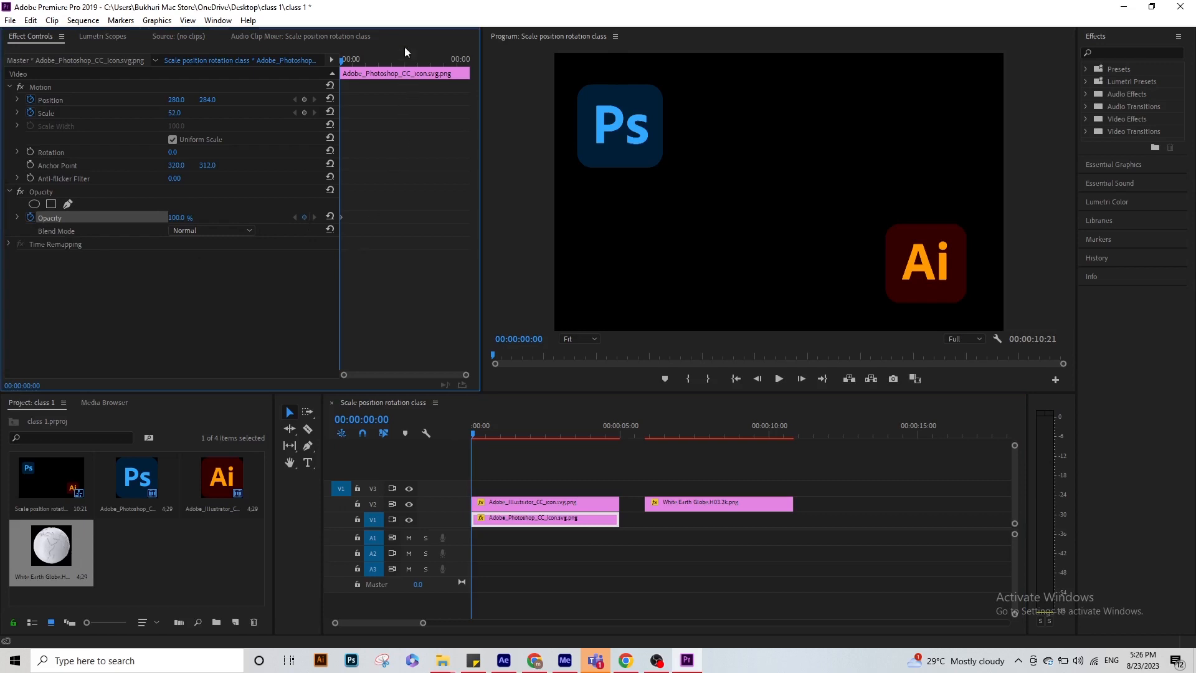
left_click(396, 58)
left_click(304, 218)
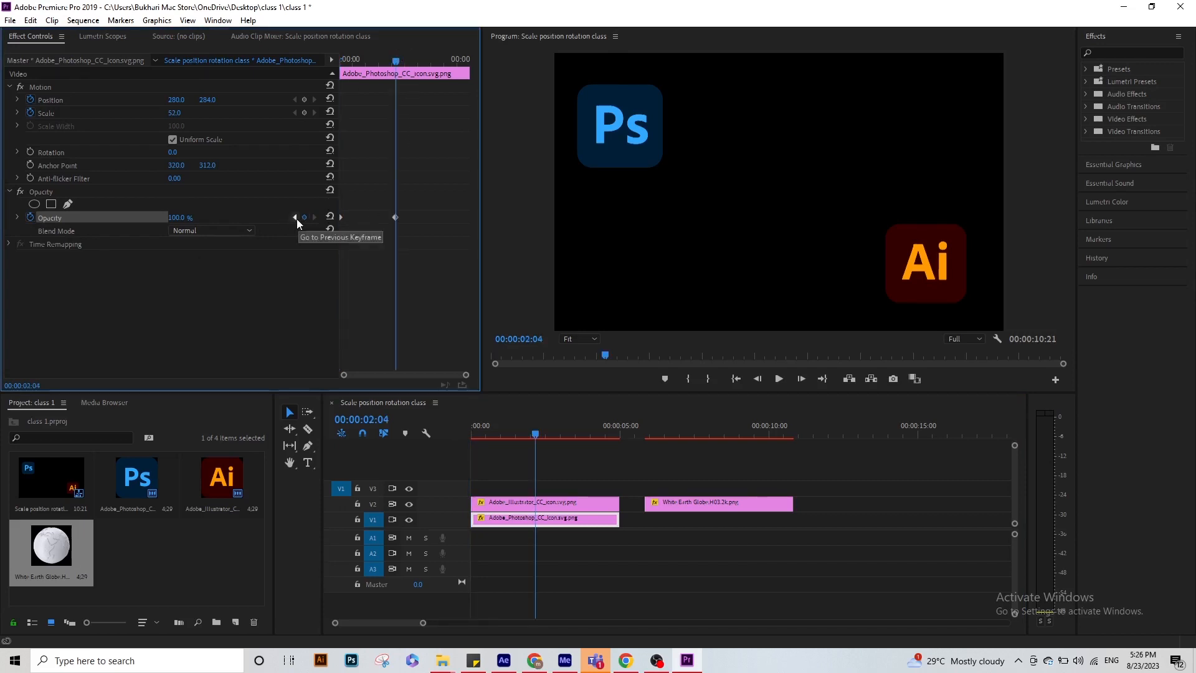
left_click(296, 219)
left_click(187, 218)
type("0")
key("Return")
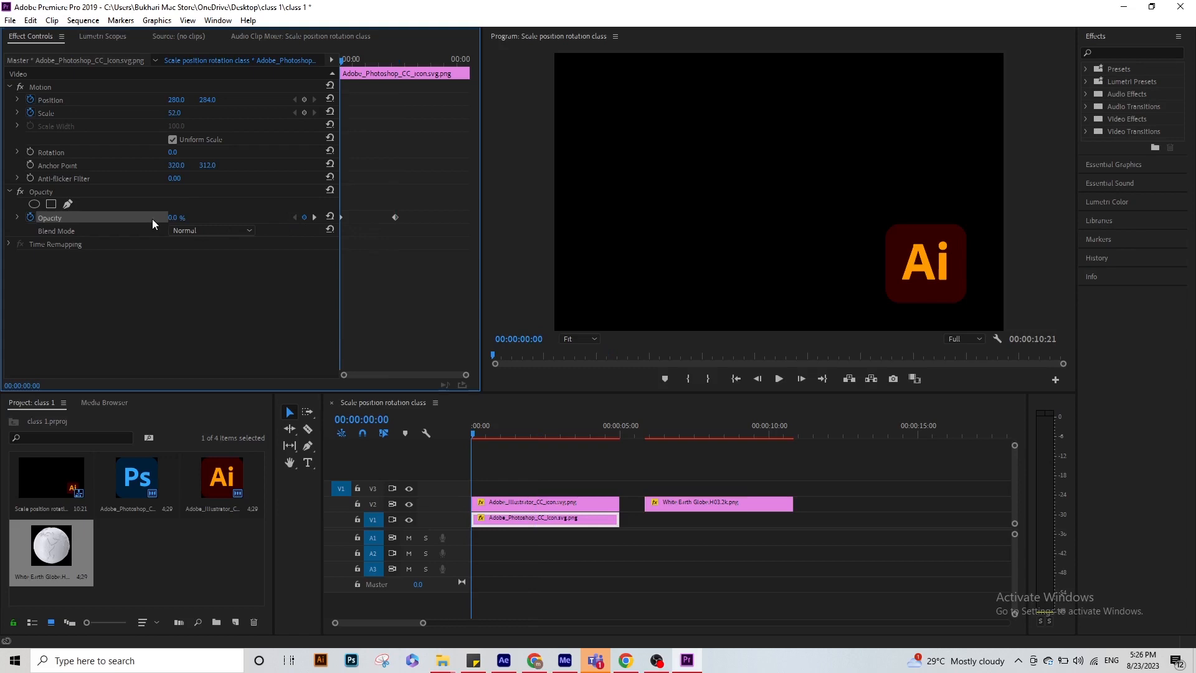
Play the sequence from the start to review the Photoshop icon's fade-in
left_click(514, 485)
key("space")
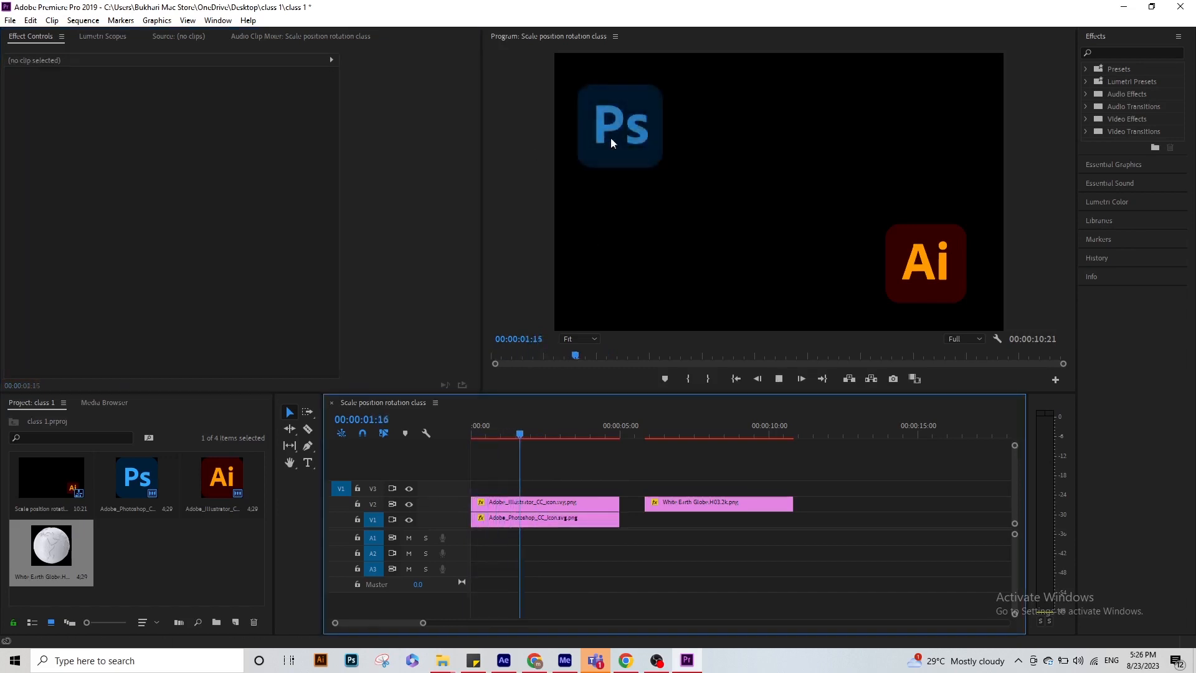
key("space")
left_click(531, 507)
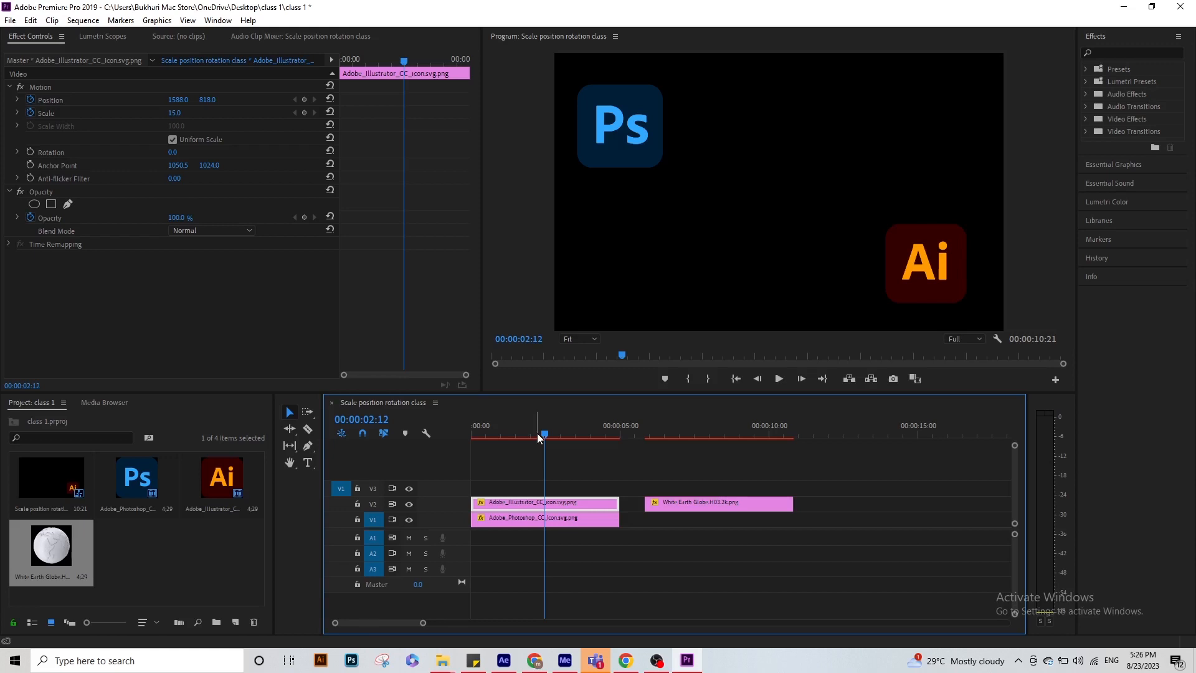
left_click(627, 480)
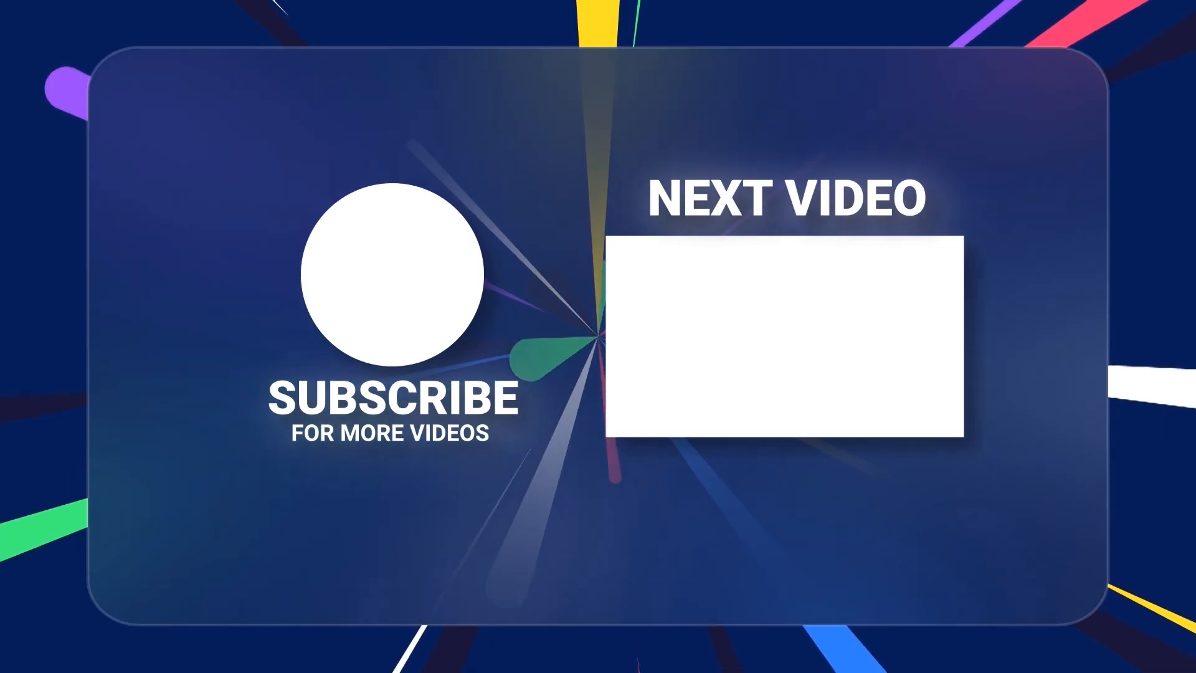